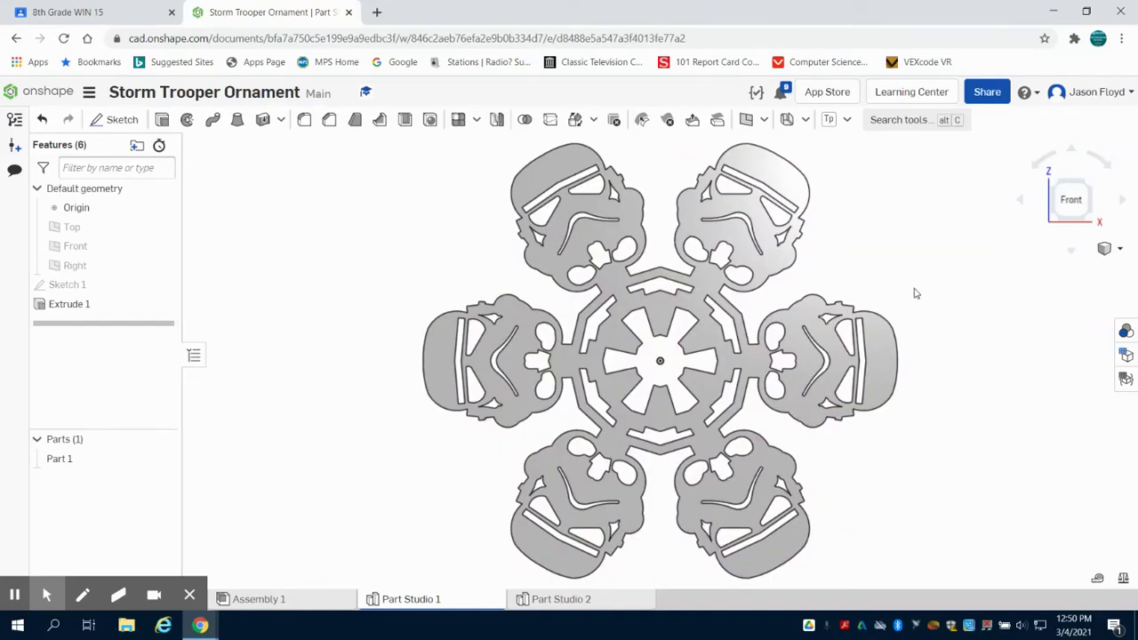
- Orbit the finished ornament in Part Studio 1 to show its thickness
mouse_move(915, 294)
right_down()
mouse_move(894, 320)
mouse_move(945, 267)
mouse_move(930, 305)
right_up()
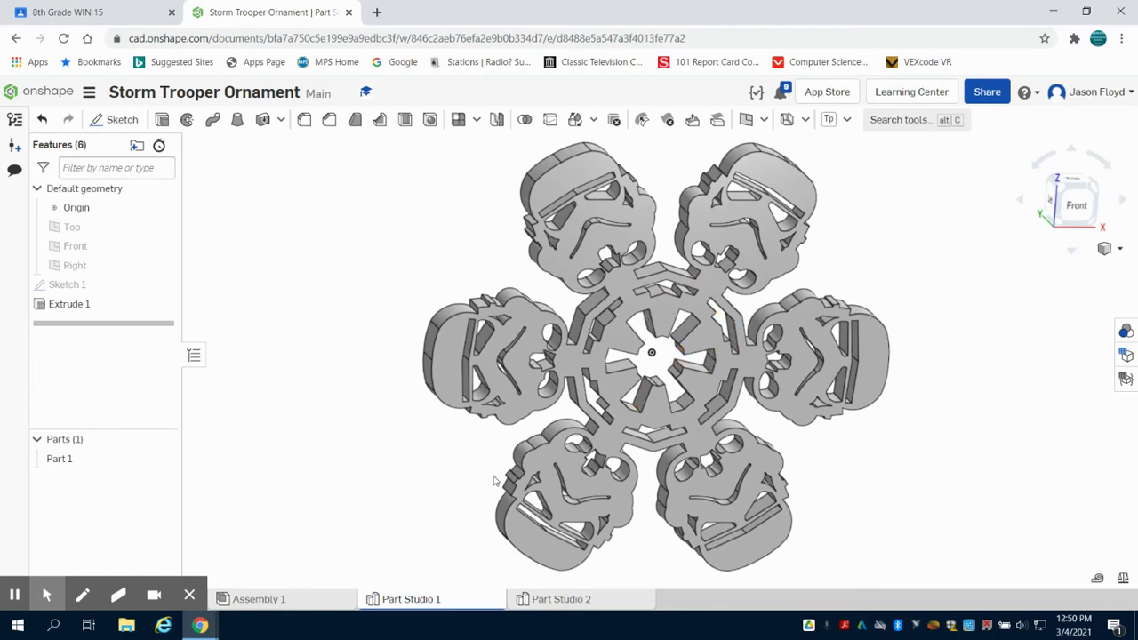
- In Part Studio 2, start a sketch on the Front plane and view it straight on
click(587, 598)
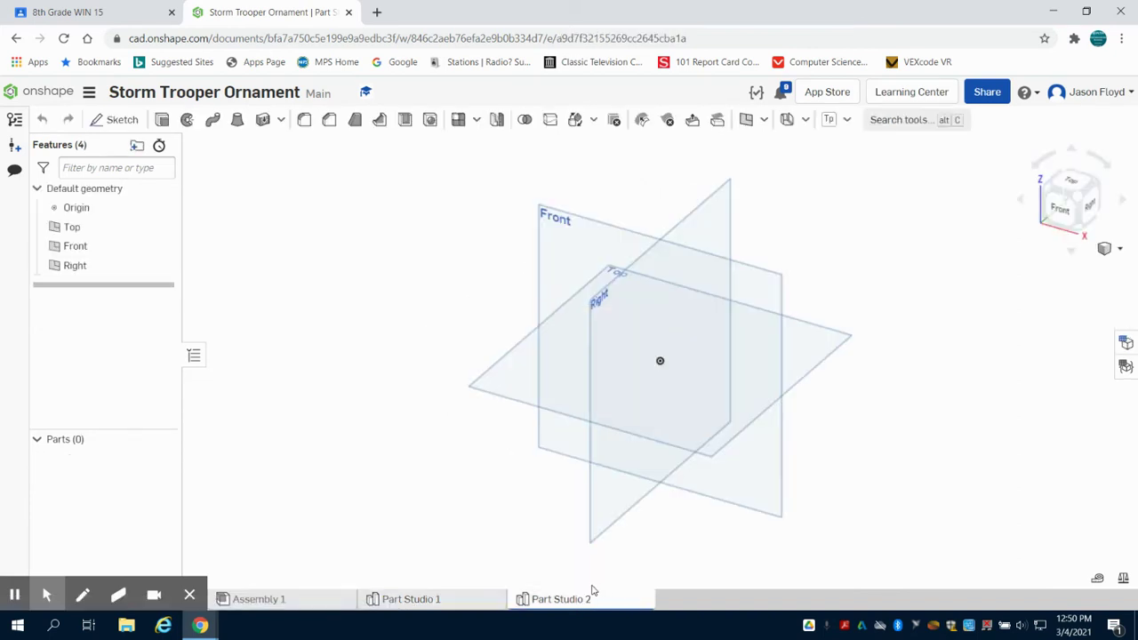
click(118, 119)
click(563, 266)
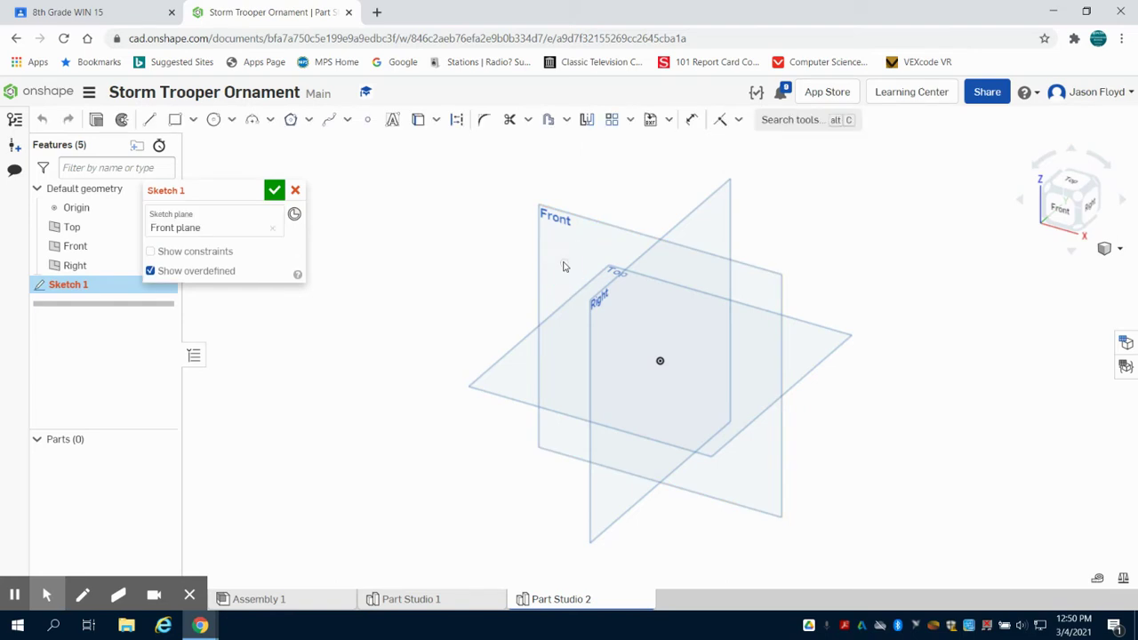
click(1081, 238)
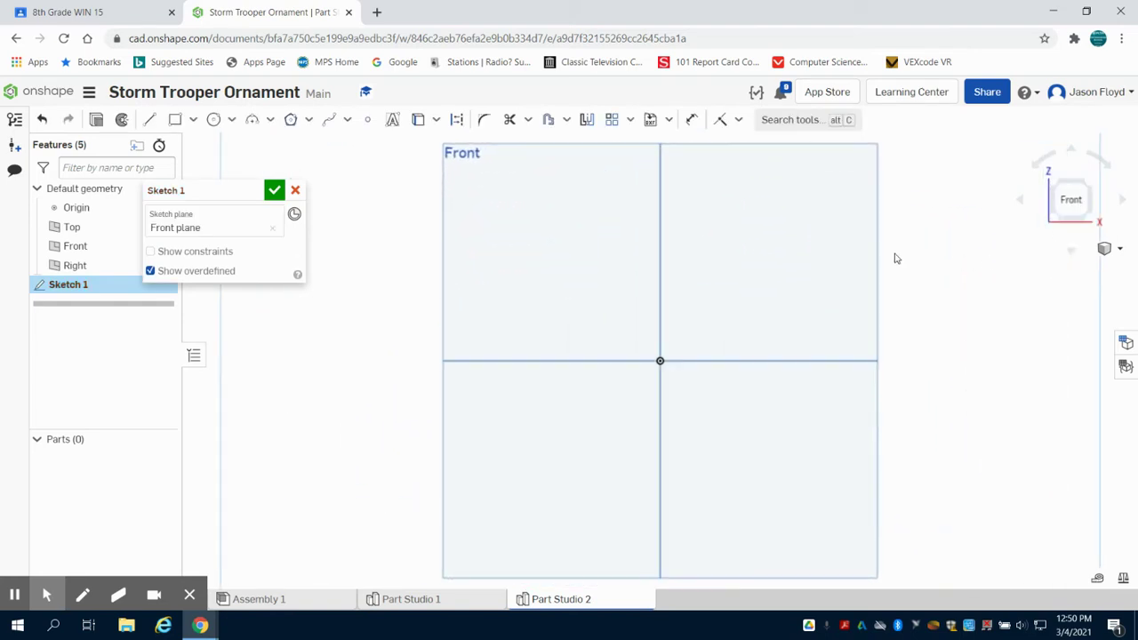
- Insert the storm.jpg image into the sketch, placing it by two opposite corners
click(671, 126)
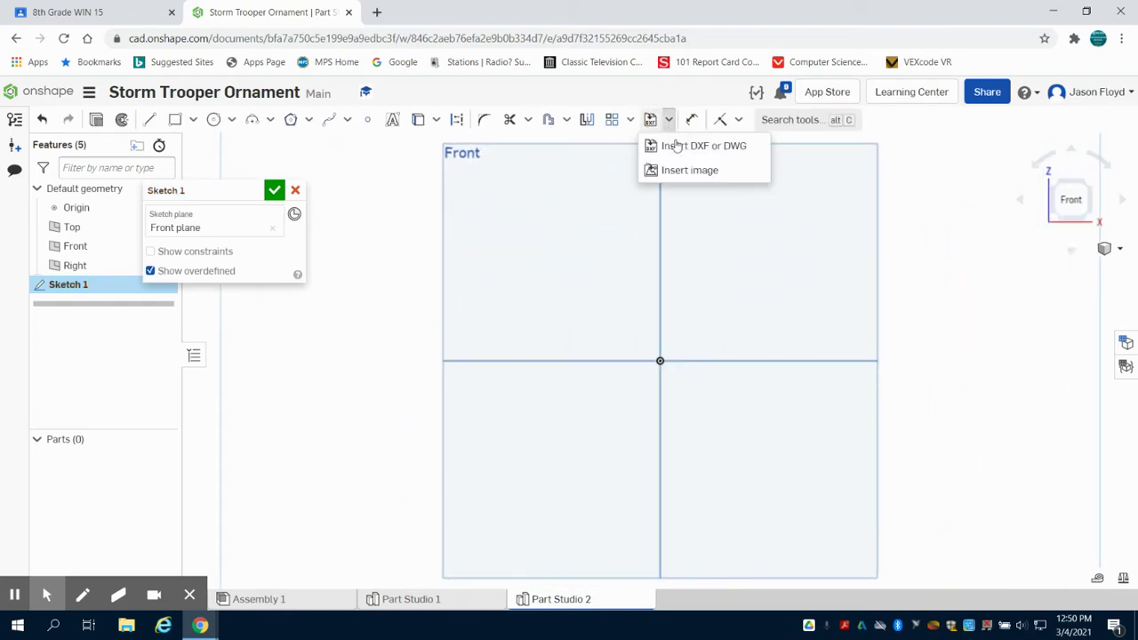
click(682, 175)
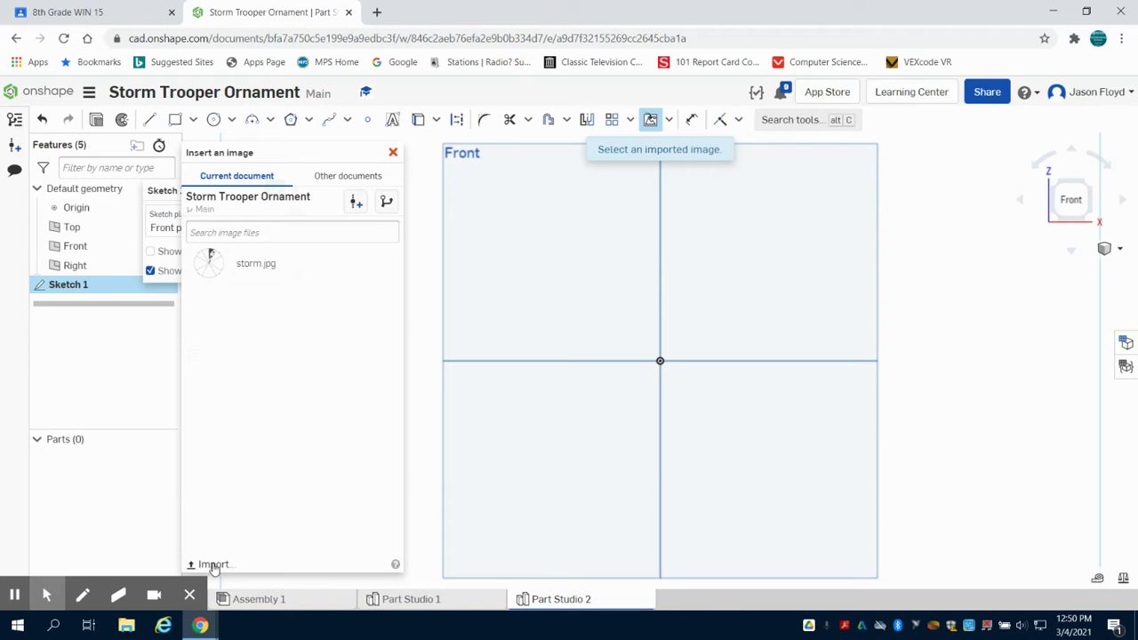
click(256, 265)
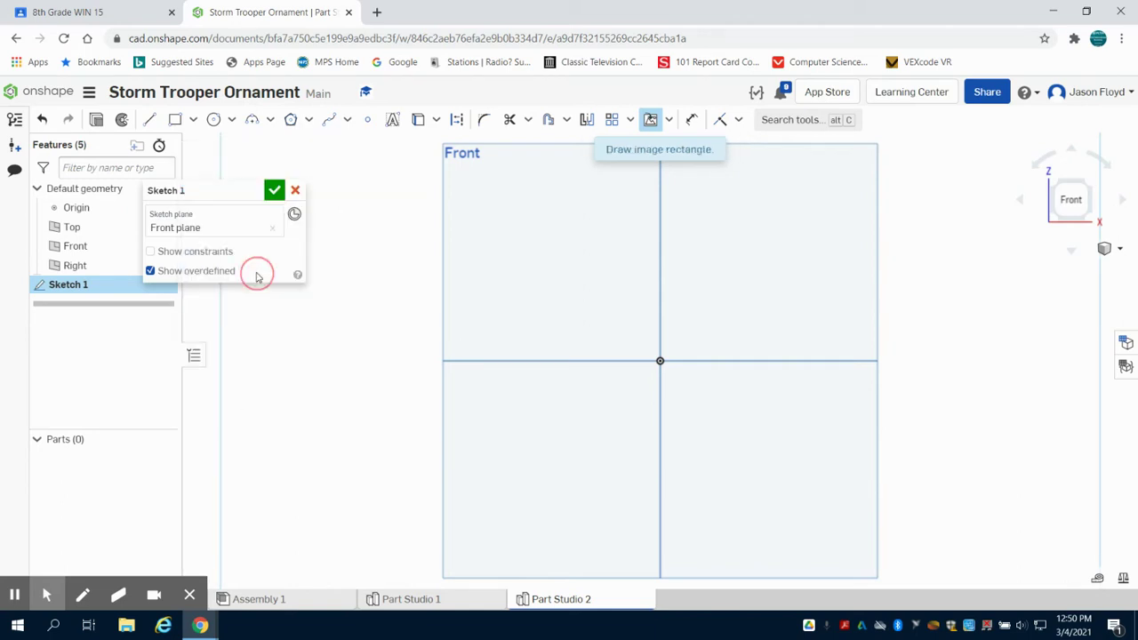
click(478, 162)
click(763, 447)
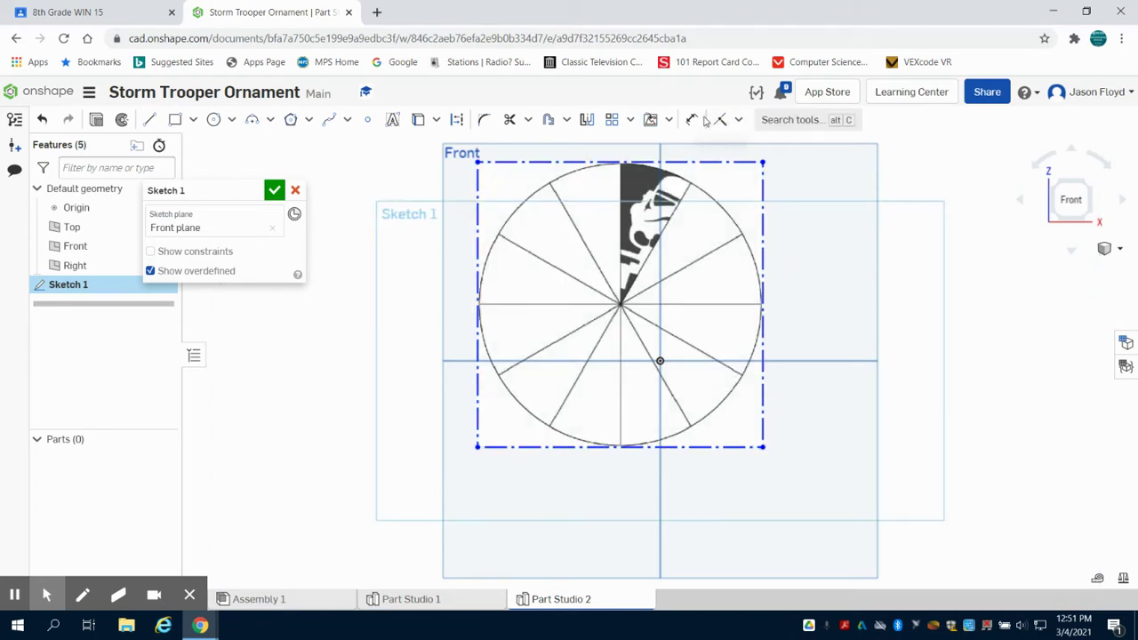
- Dimension the reference image's height to 3 in
click(762, 211)
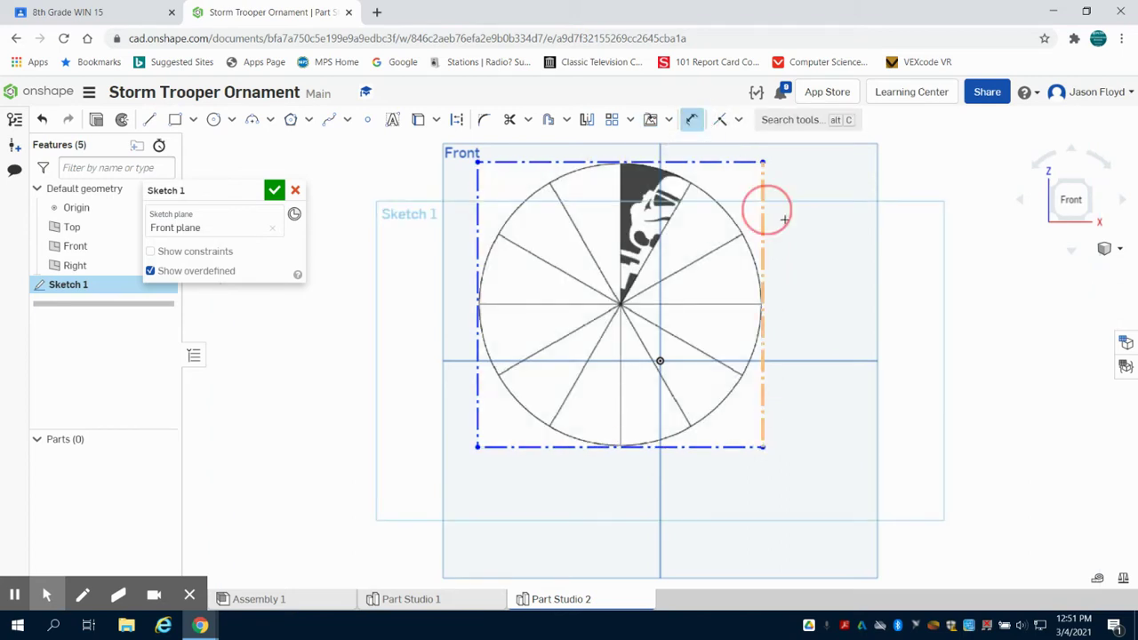
click(883, 250)
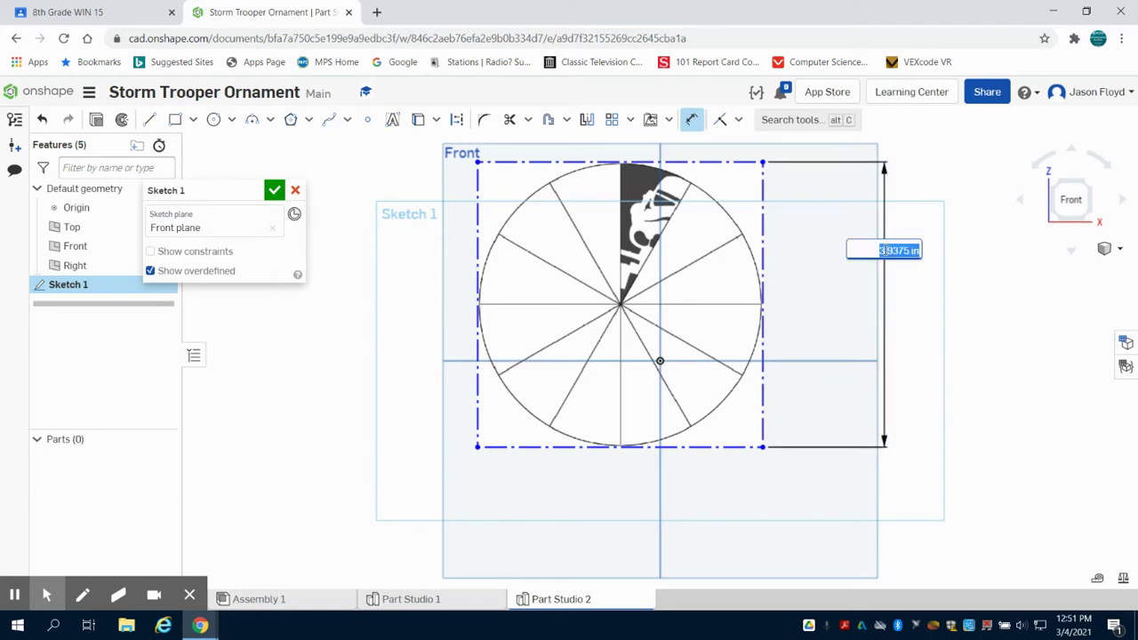
text(3)
key(Return)
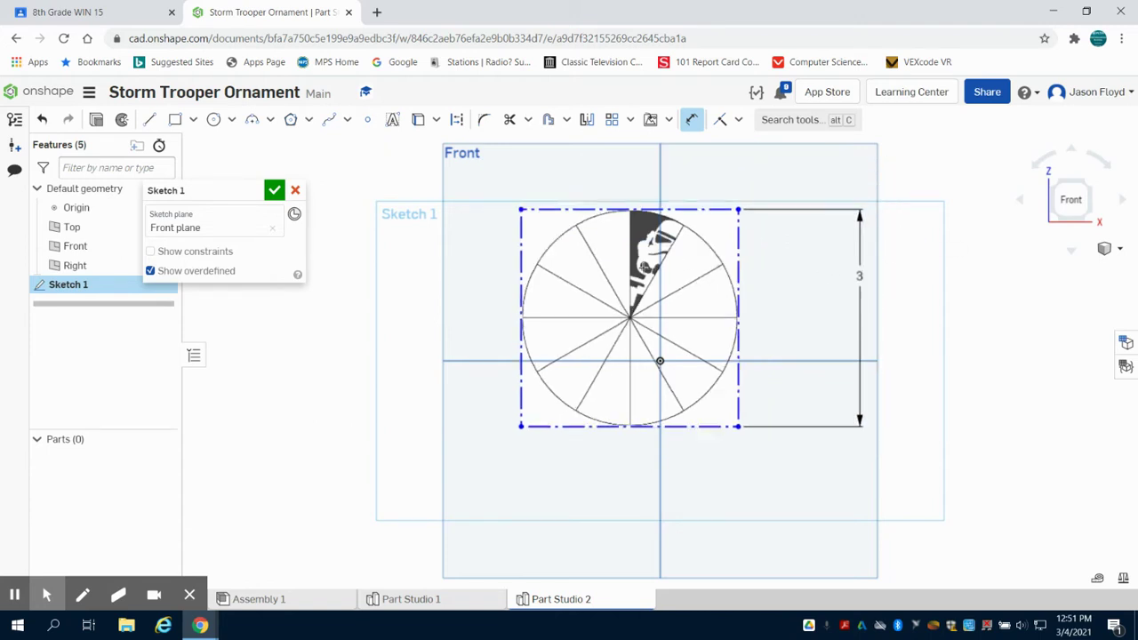
scroll(646, 268, up, 2)
right_click(449, 238)
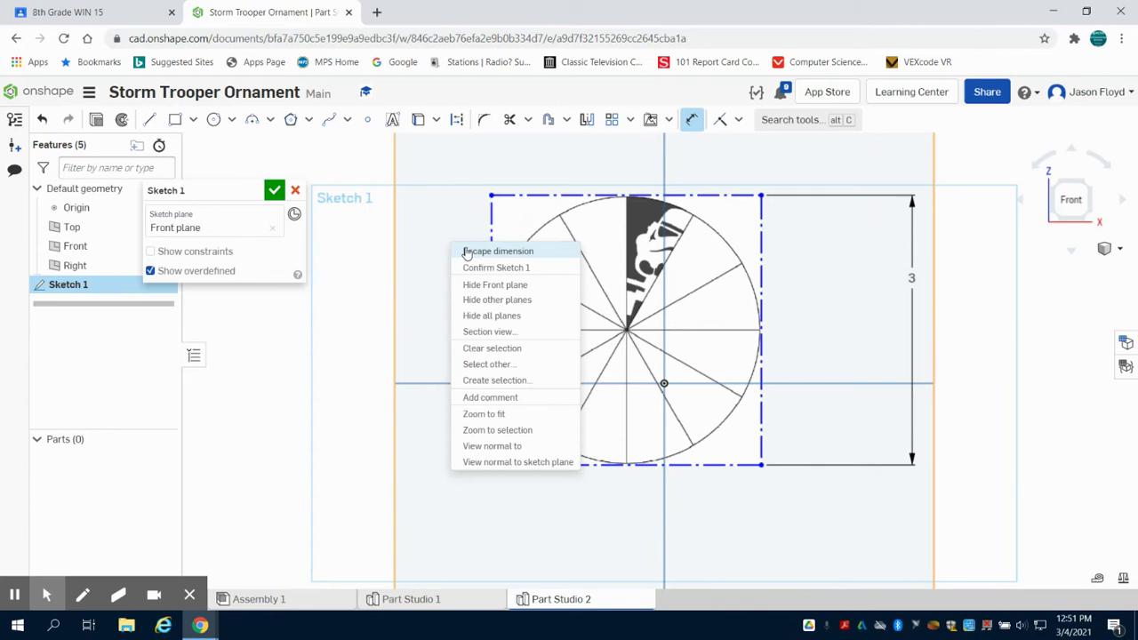
key(Escape)
click(623, 327)
- Drag the image so its circle's centre snaps onto the sketch origin, then return to front view
click(663, 366)
drag(673, 373, 664, 382)
scroll(667, 382, up, 5)
drag(729, 345, 729, 374)
scroll(746, 338, down, 5)
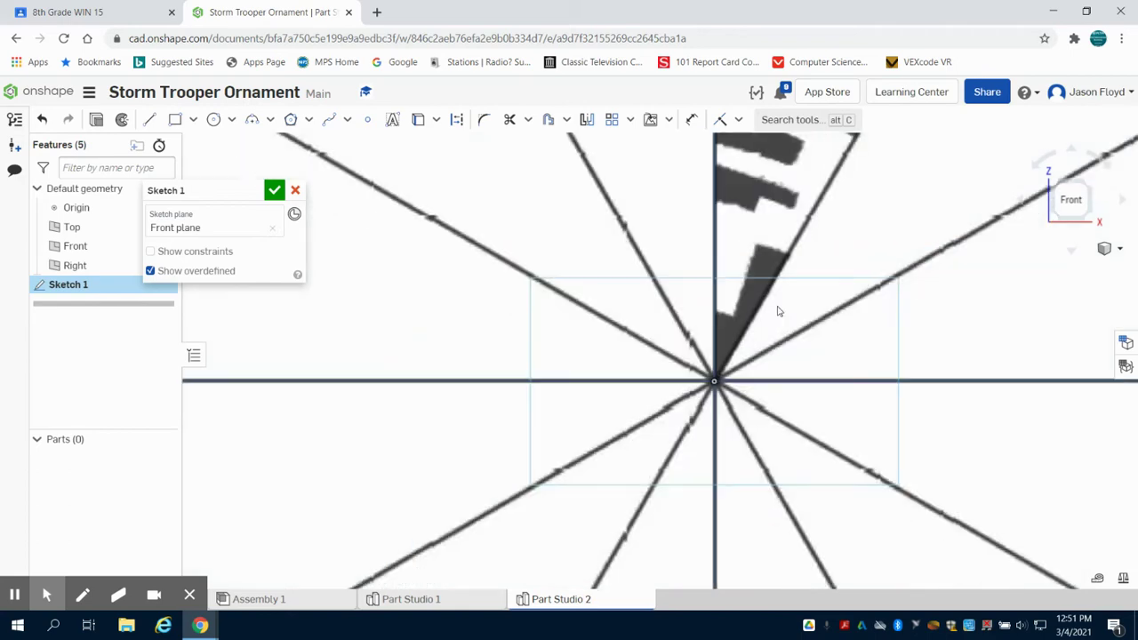
click(1063, 199)
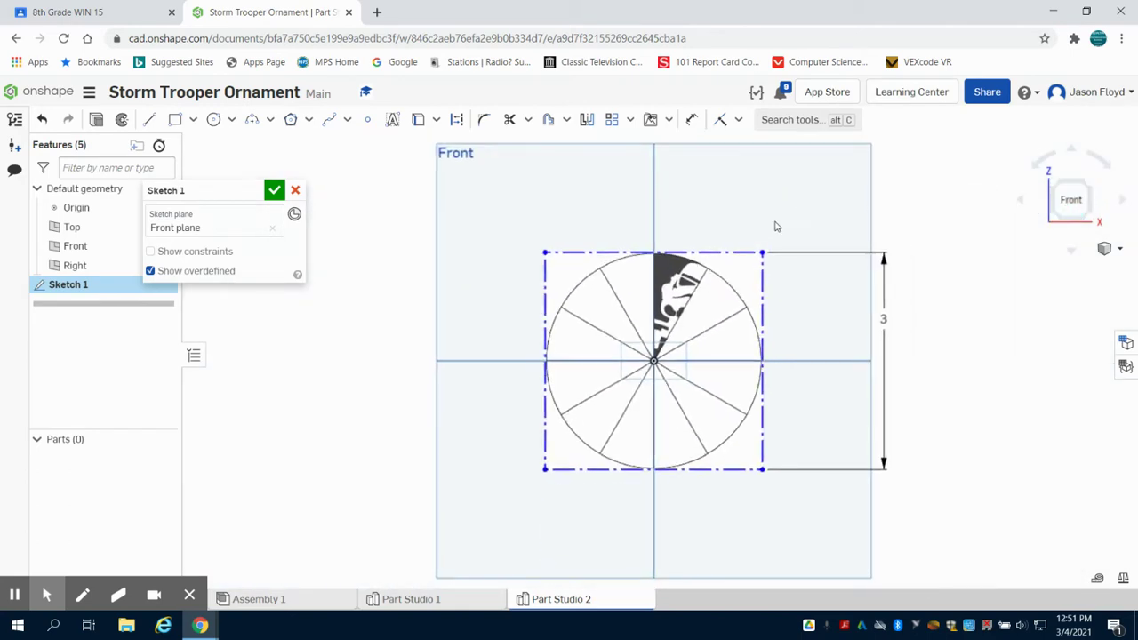
- Draw a vertical and a diagonal construction line from the origin along the wedge edge
scroll(736, 233, up, 5)
scroll(687, 242, down, 2)
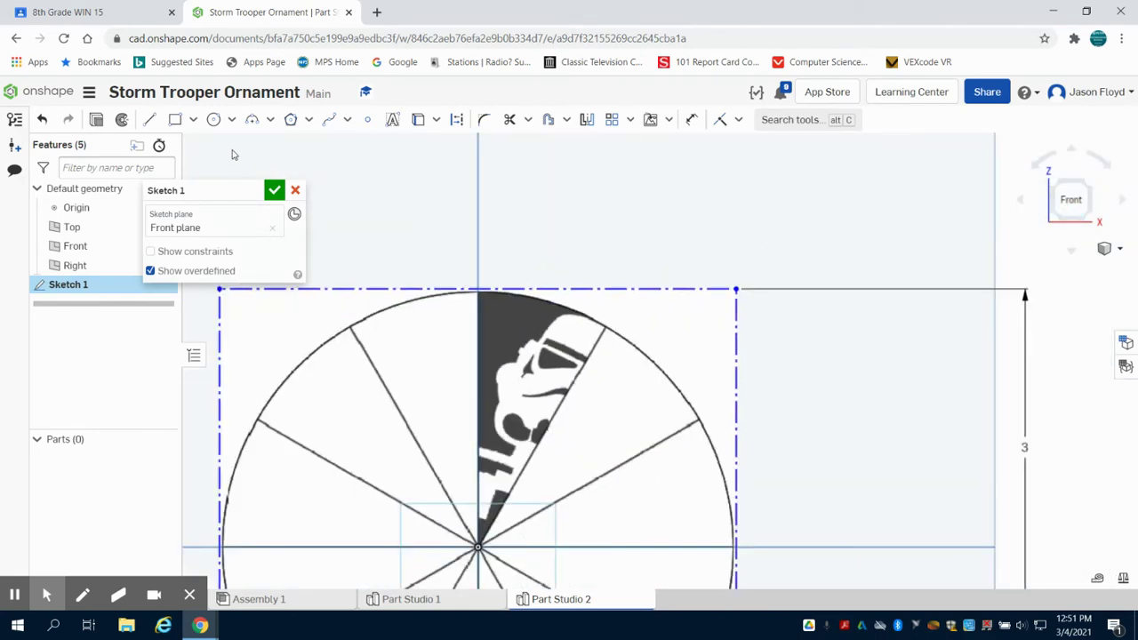
click(151, 120)
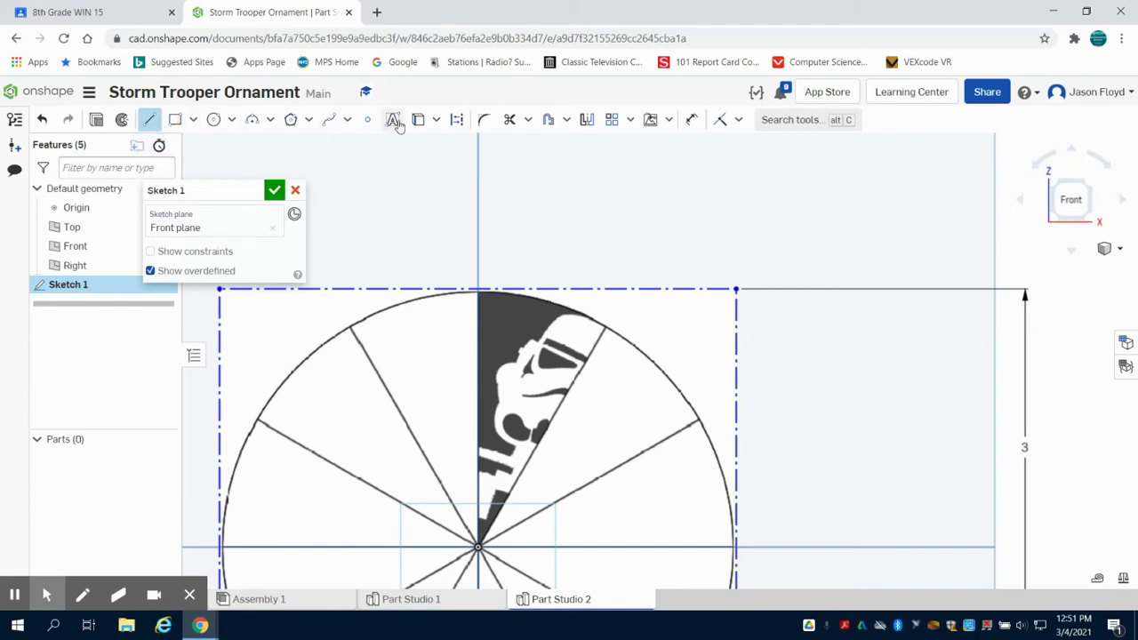
click(456, 120)
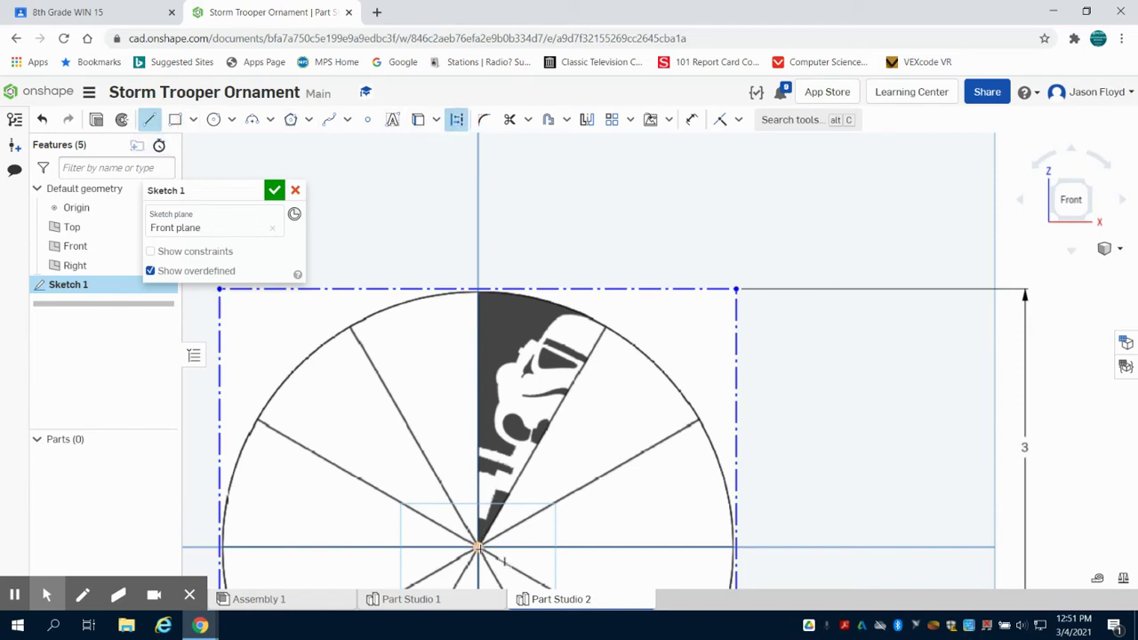
click(477, 546)
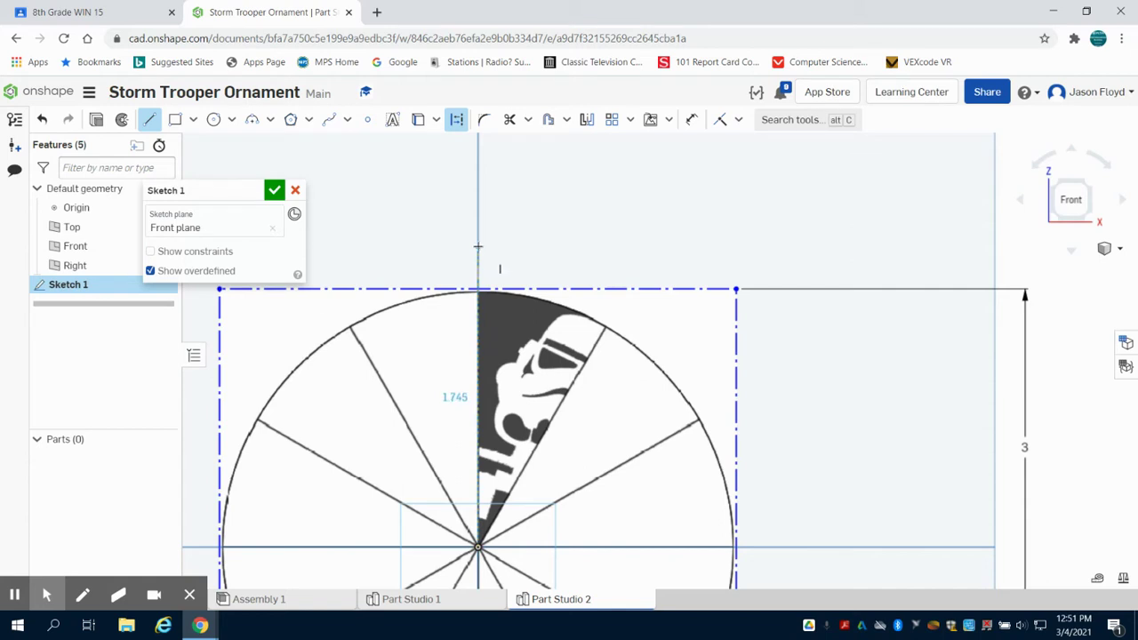
click(478, 246)
key(Escape)
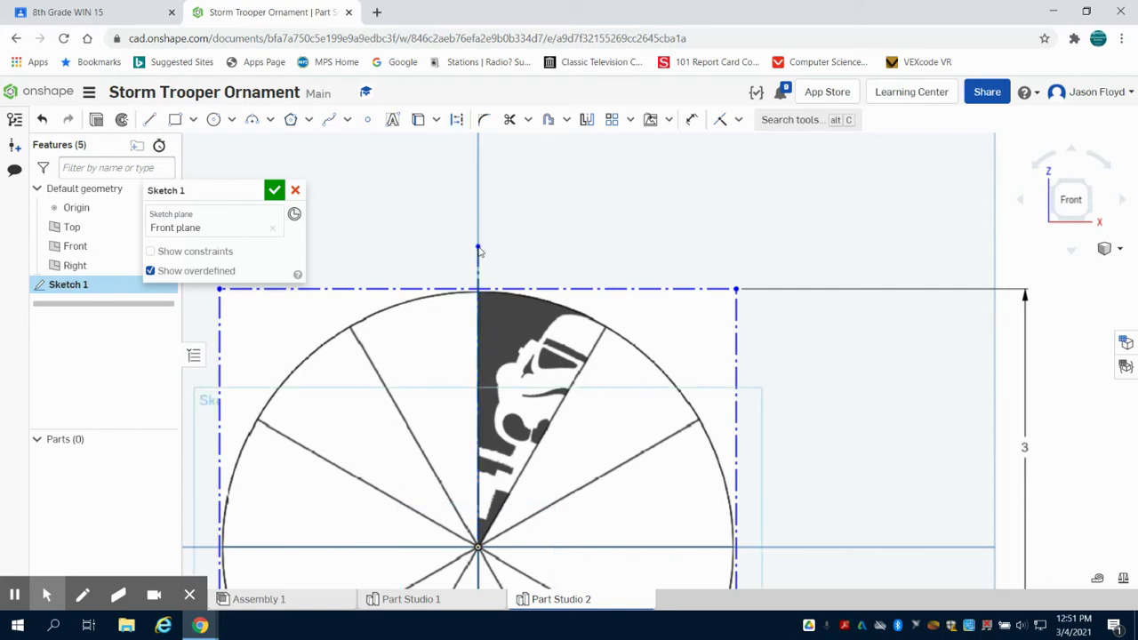
click(149, 119)
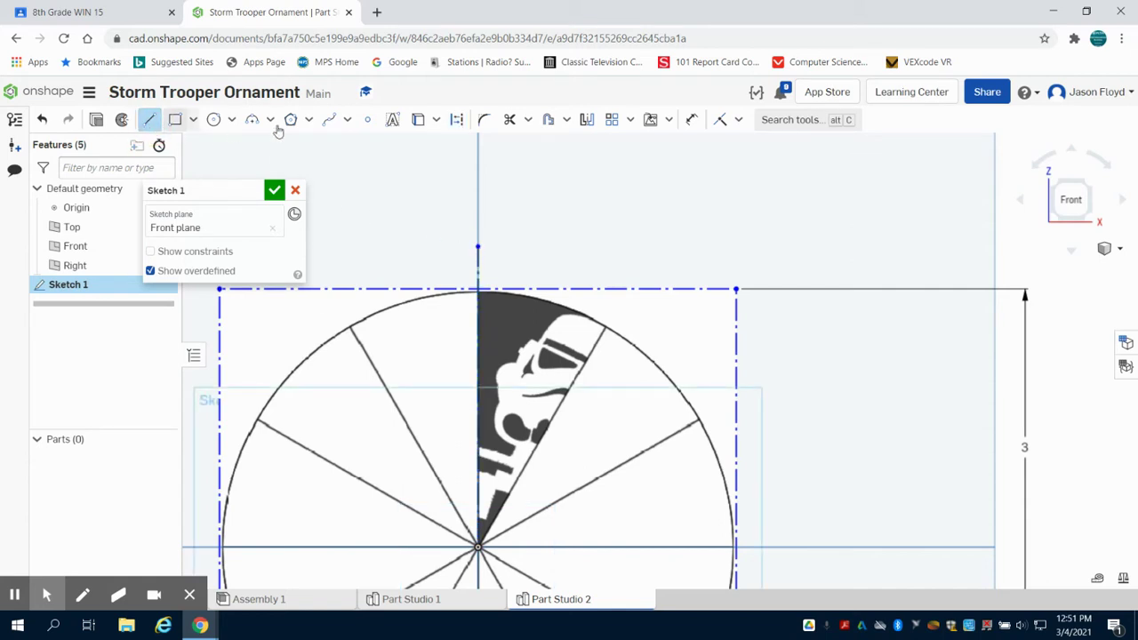
click(456, 119)
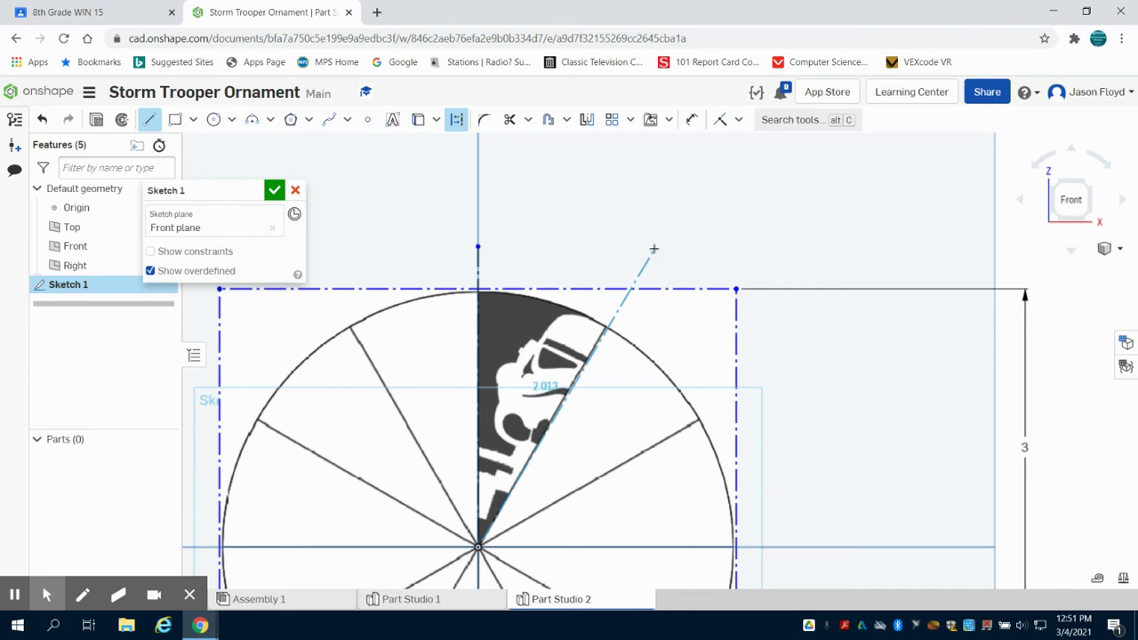
click(654, 248)
key(Escape)
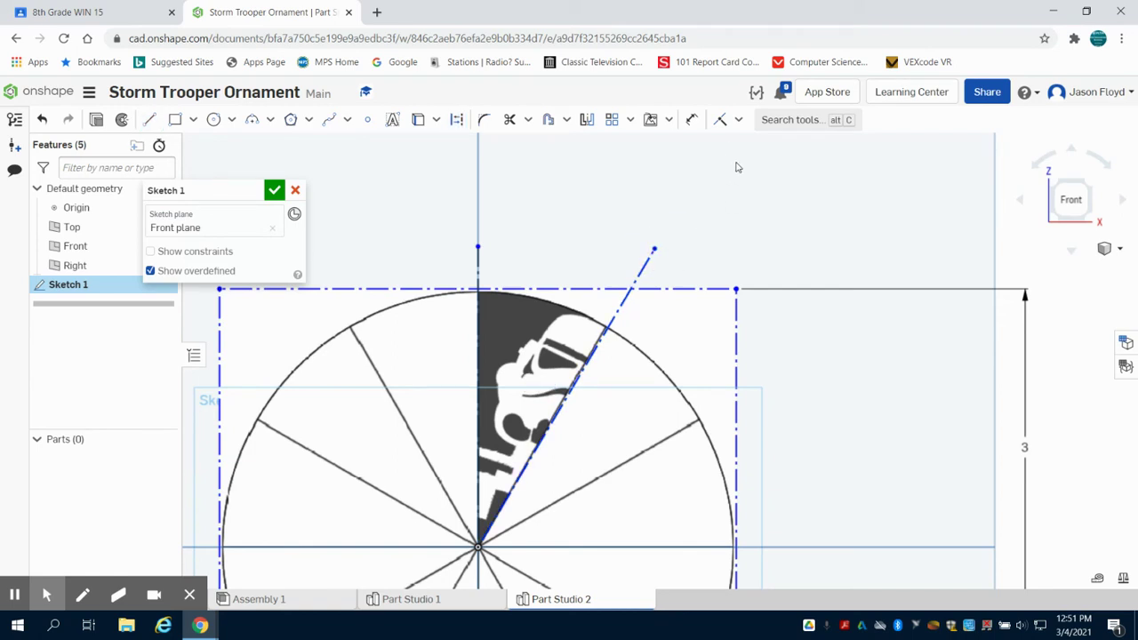
- Dimension the angle between the diagonal and vertical construction lines as 30°
click(692, 119)
click(637, 288)
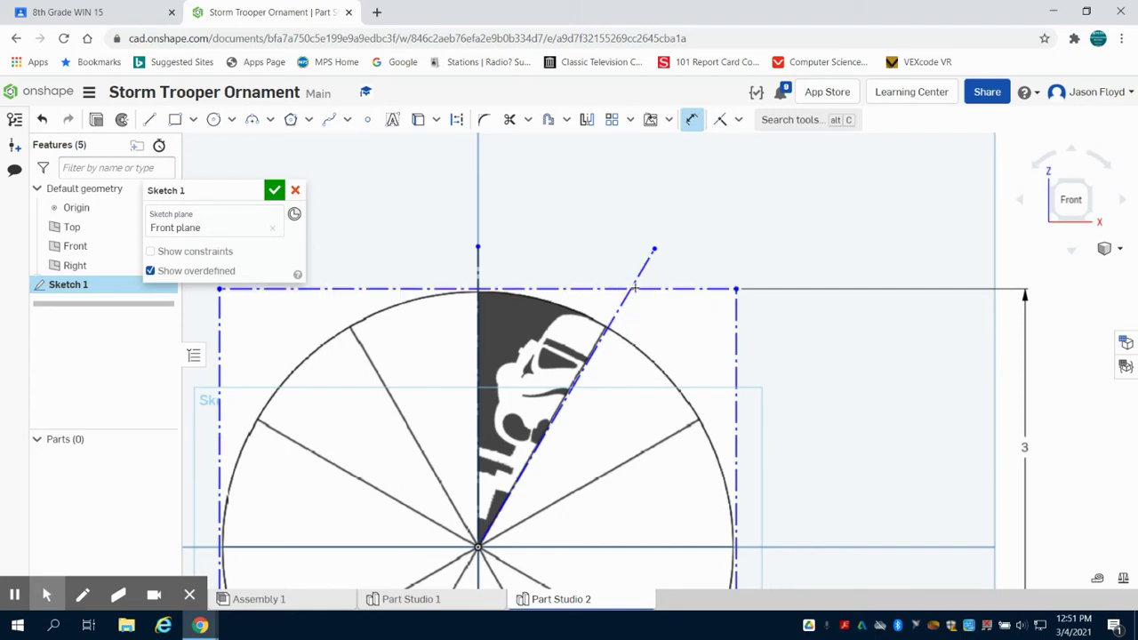
right_click(667, 238)
click(690, 248)
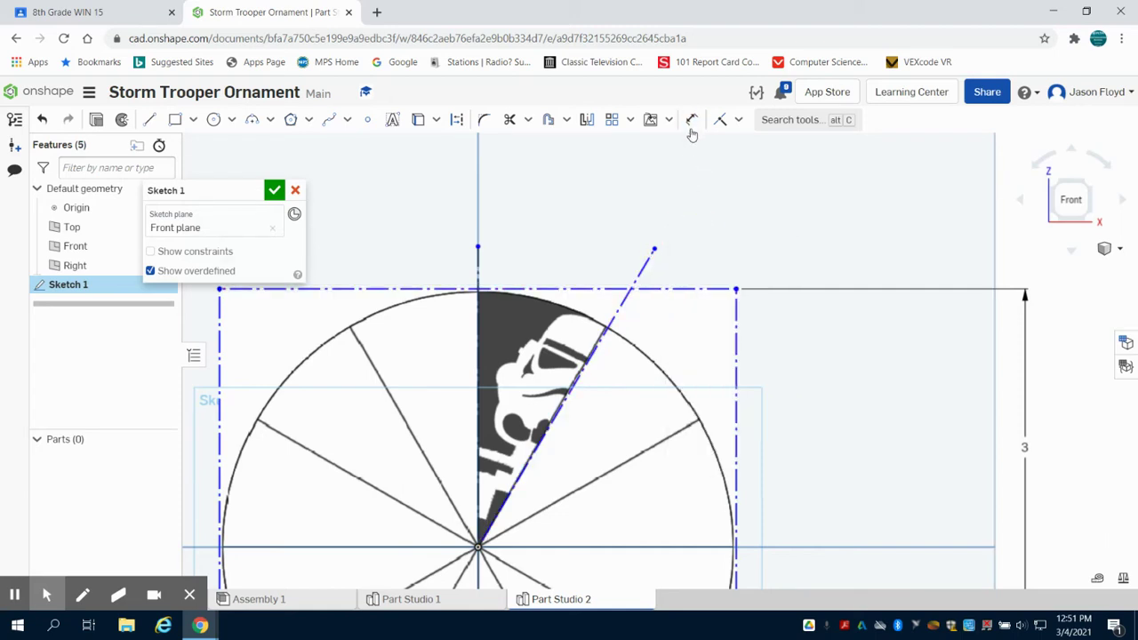
click(644, 272)
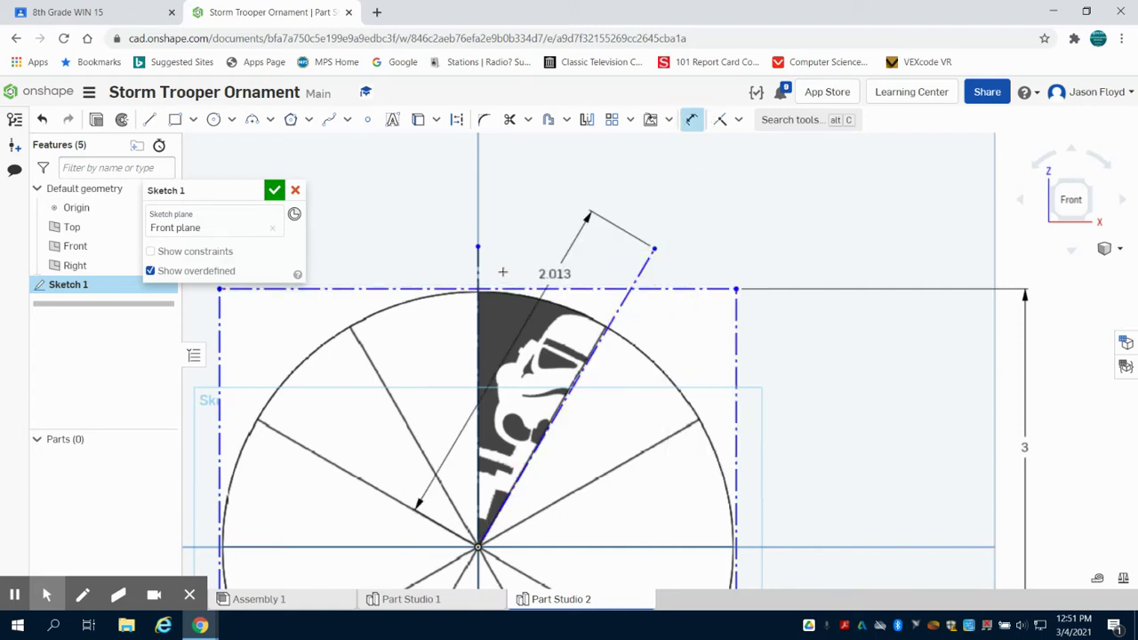
click(478, 247)
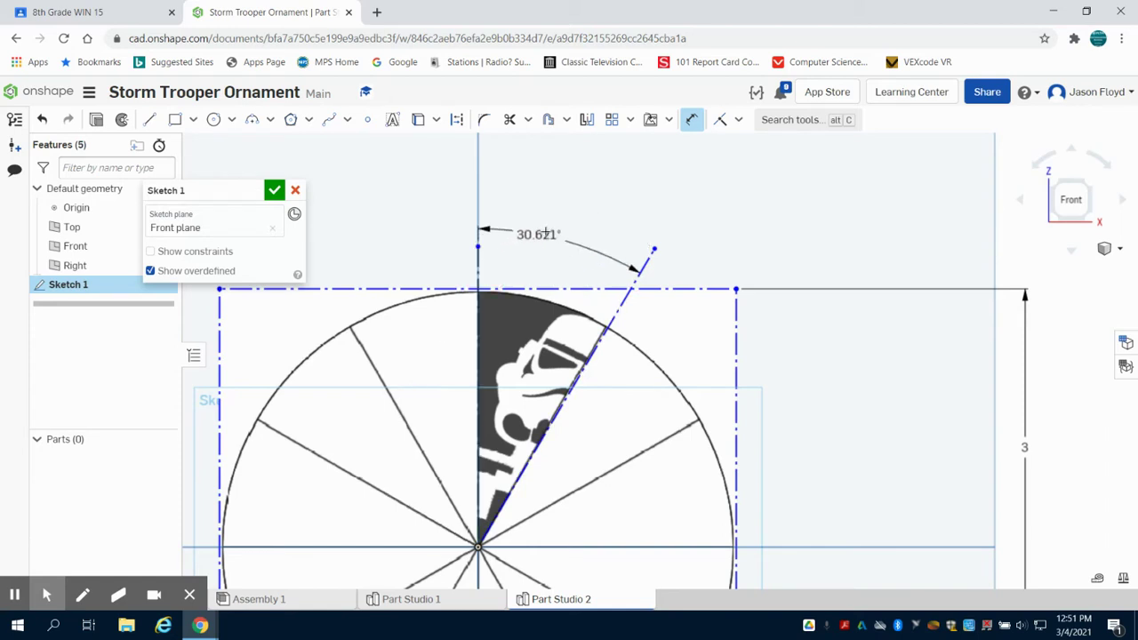
click(541, 234)
text(30)
key(Return)
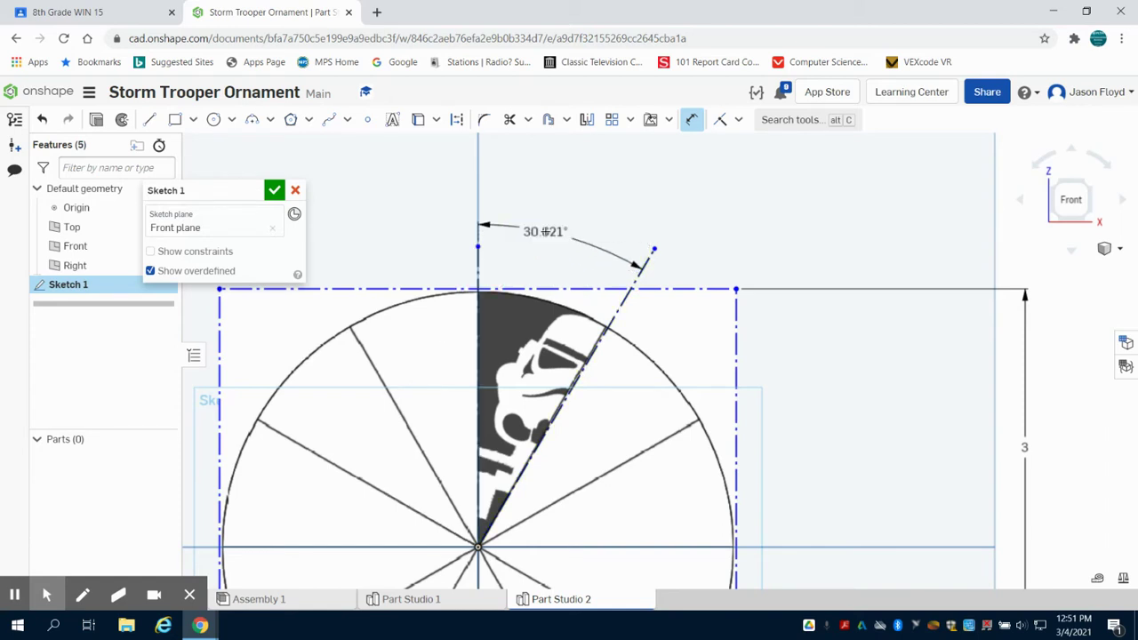
scroll(658, 363, down, 2)
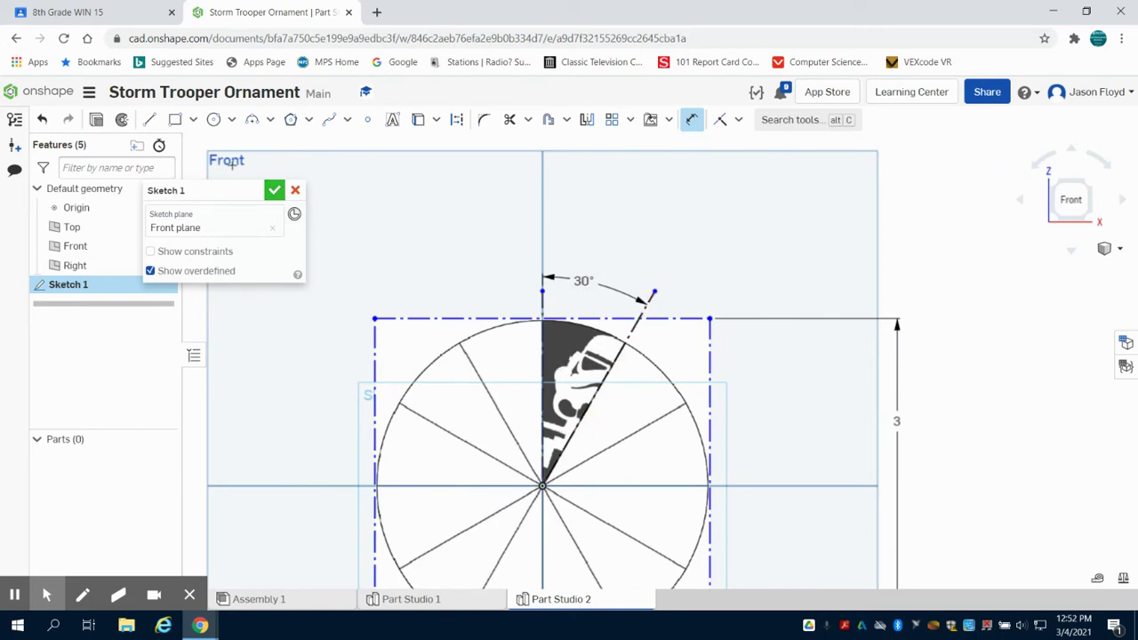
- Trace the lower dark shape with connected lines from the vertical line to the diagonal
click(149, 120)
scroll(578, 494, up, 5)
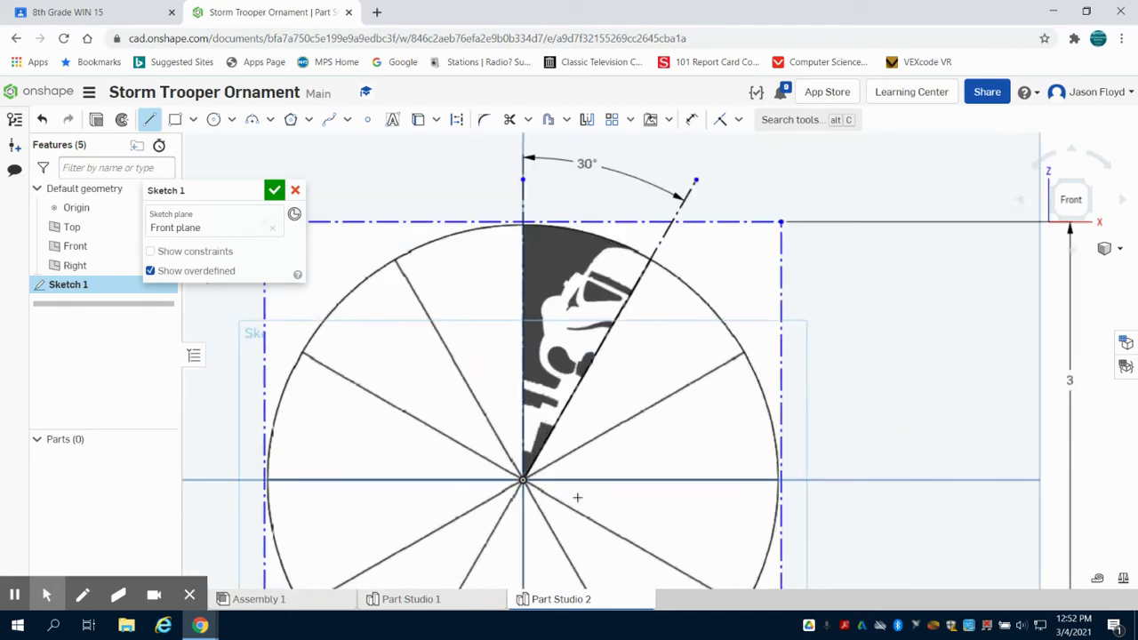
scroll(493, 402, up, 1)
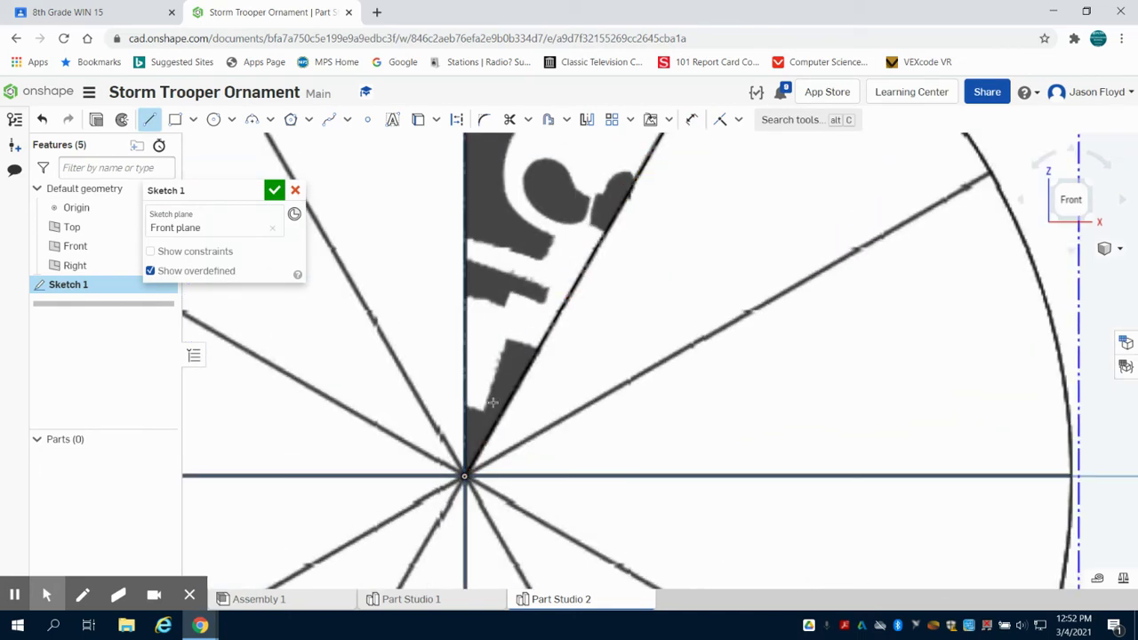
scroll(492, 403, up, 2)
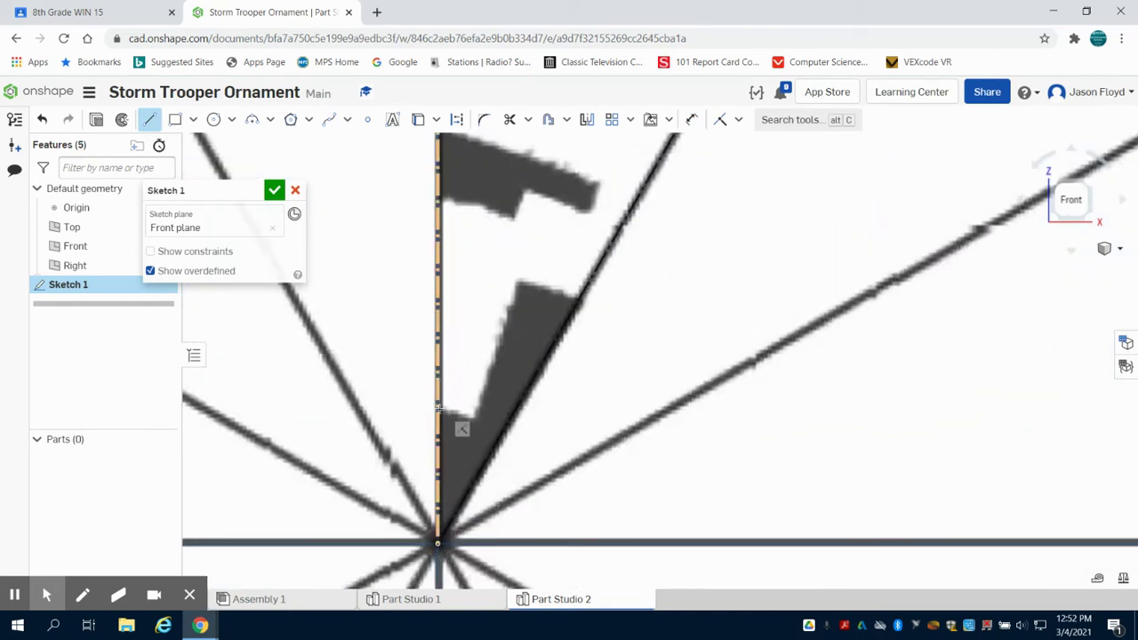
click(438, 409)
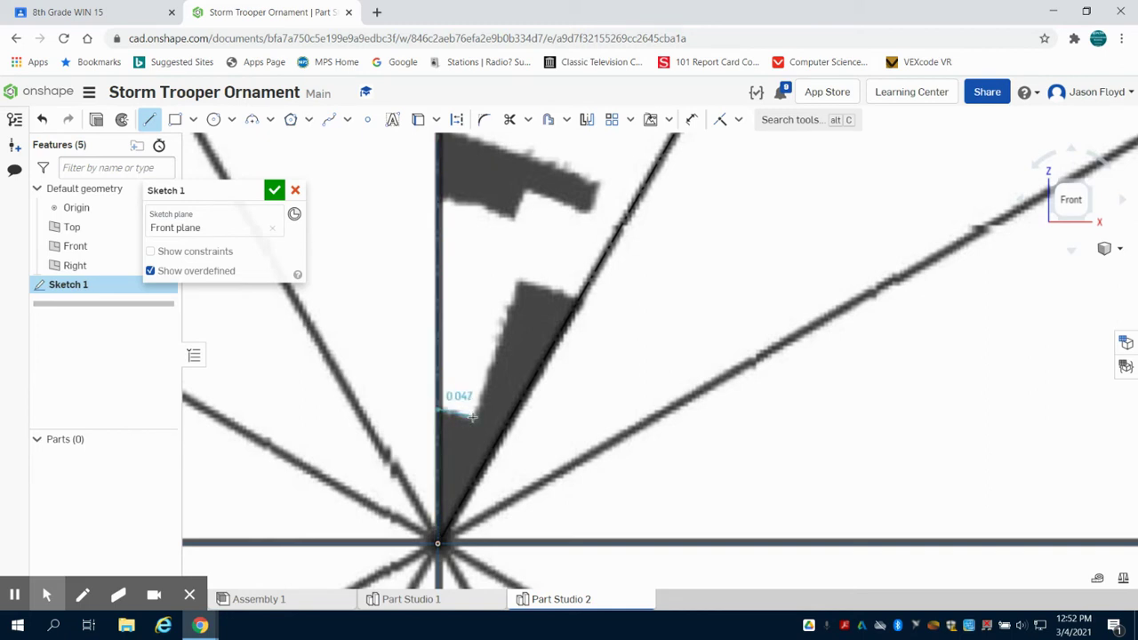
click(474, 413)
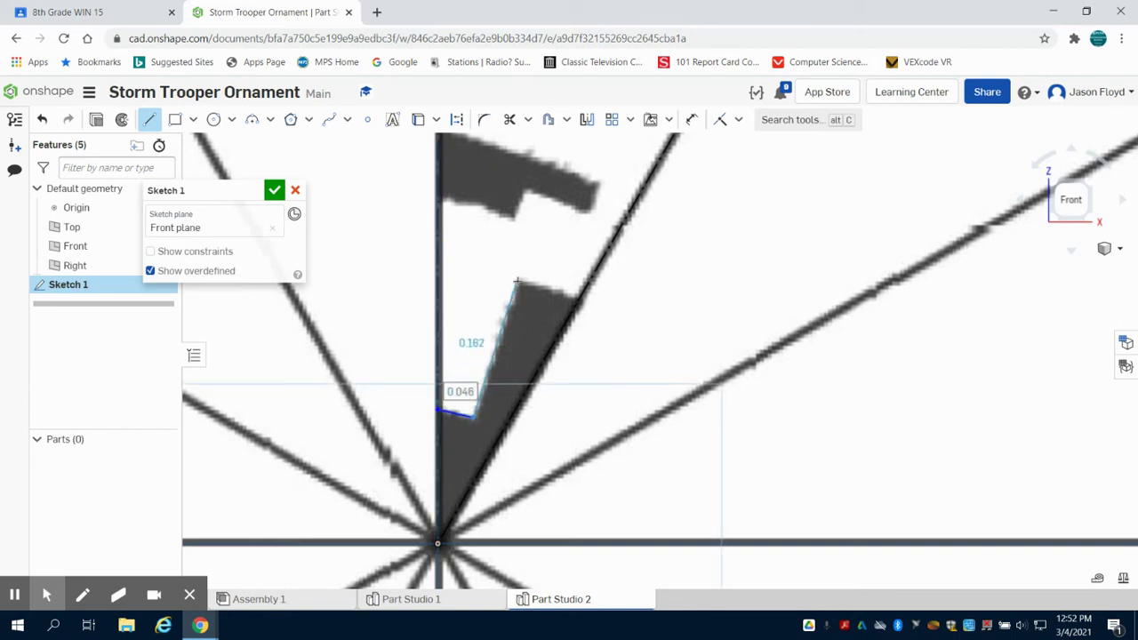
click(517, 281)
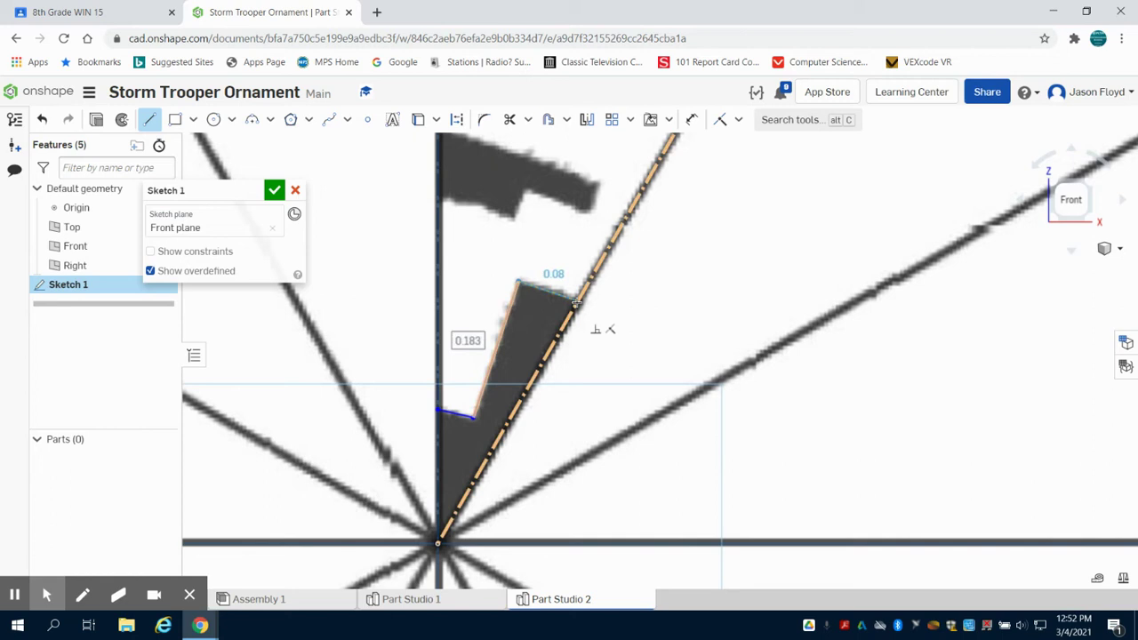
click(576, 304)
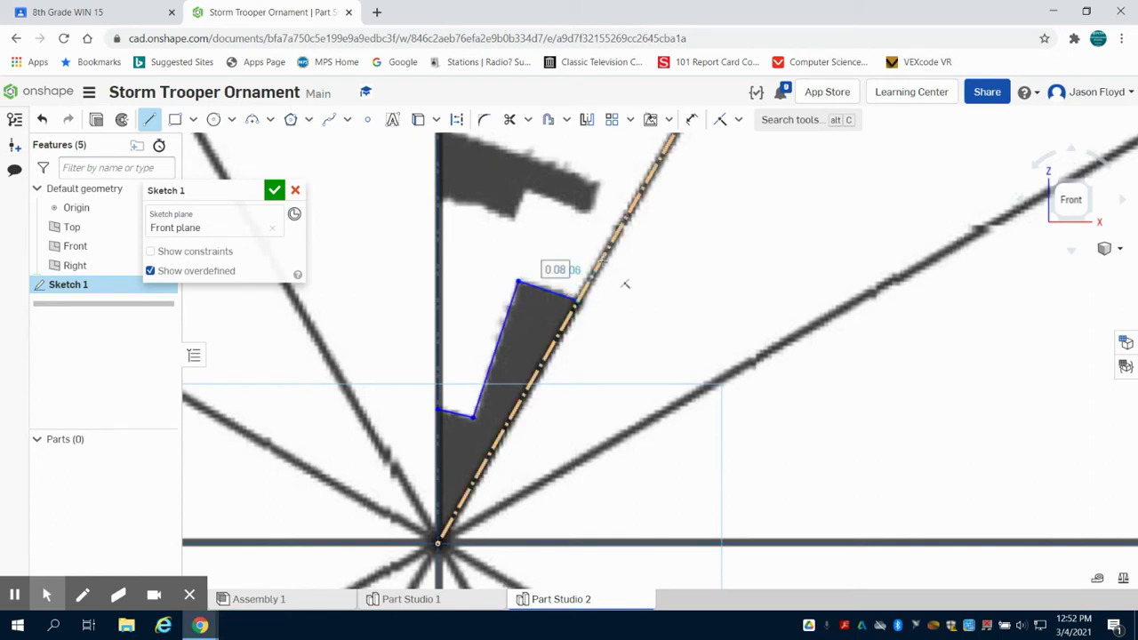
- Trace the upper shape's outline with lines, closing it on the vertical line
click(149, 120)
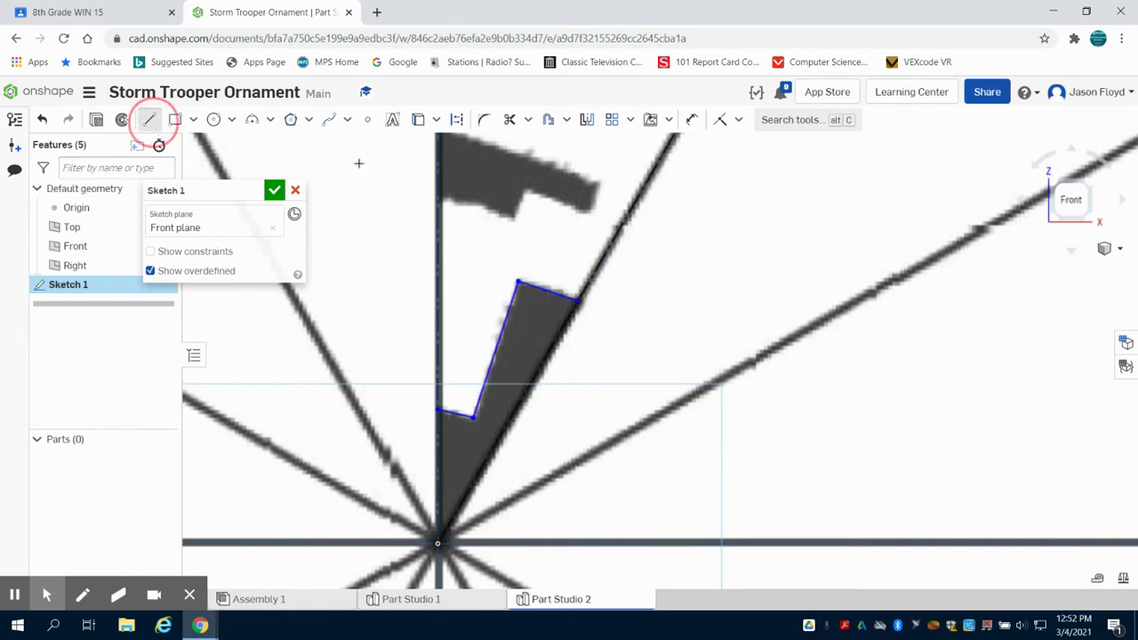
click(434, 192)
click(511, 222)
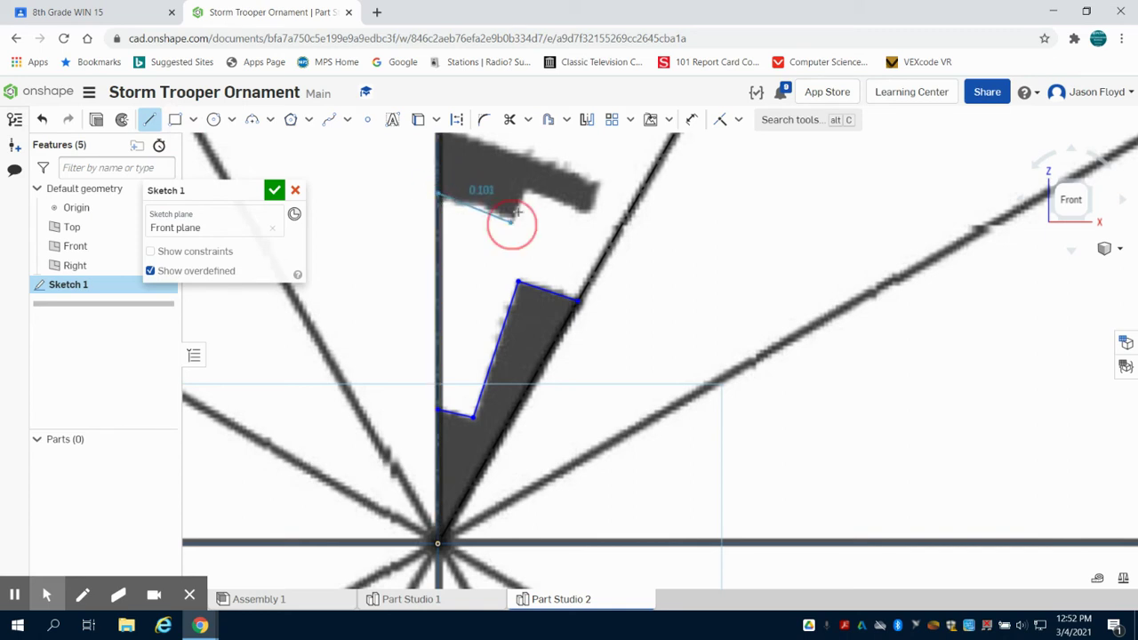
click(529, 192)
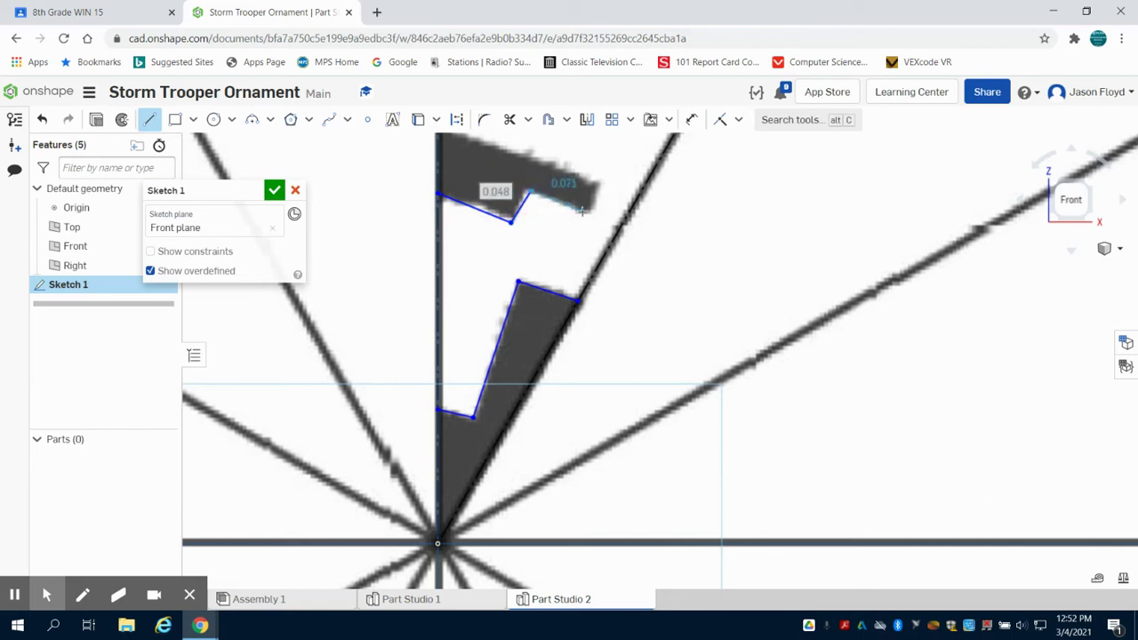
click(585, 210)
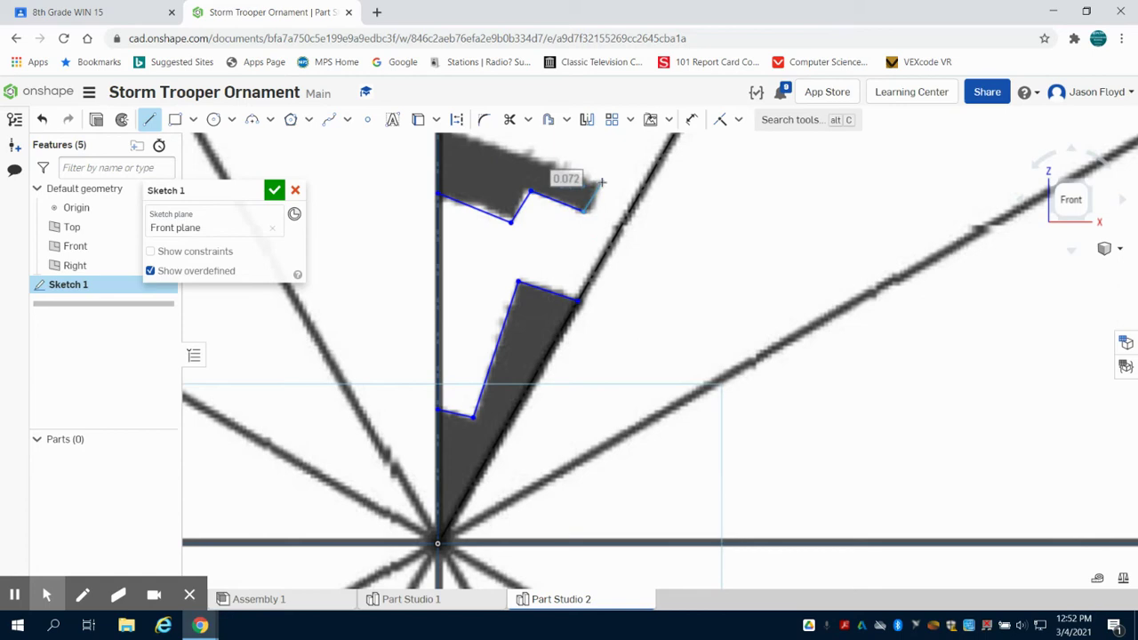
click(601, 181)
scroll(591, 176, down, 4)
scroll(582, 169, up, 4)
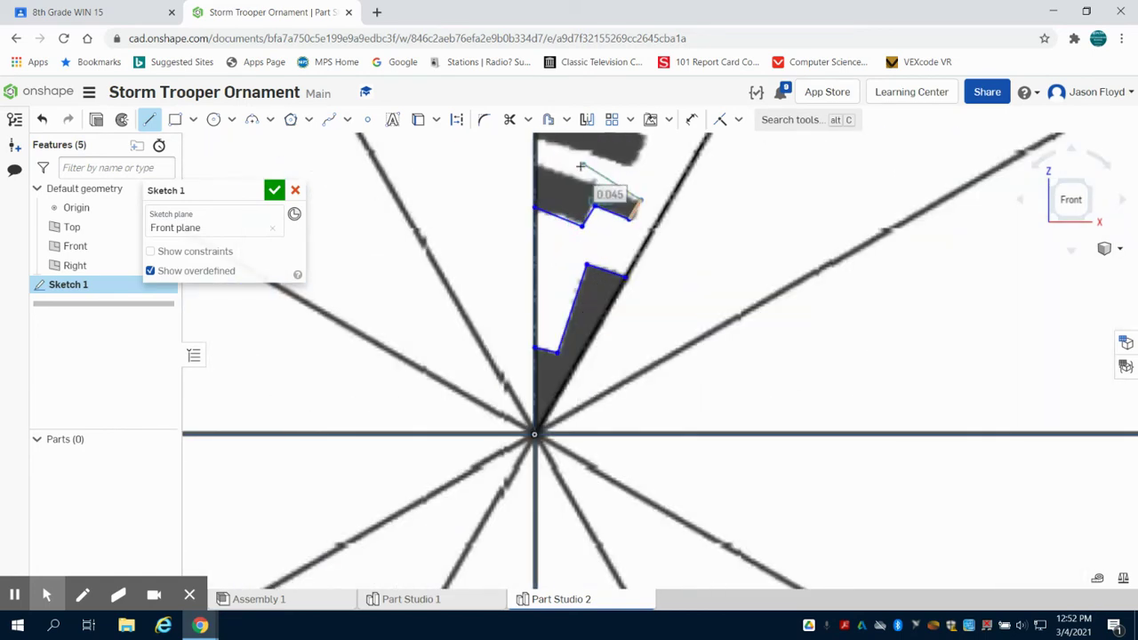
click(540, 163)
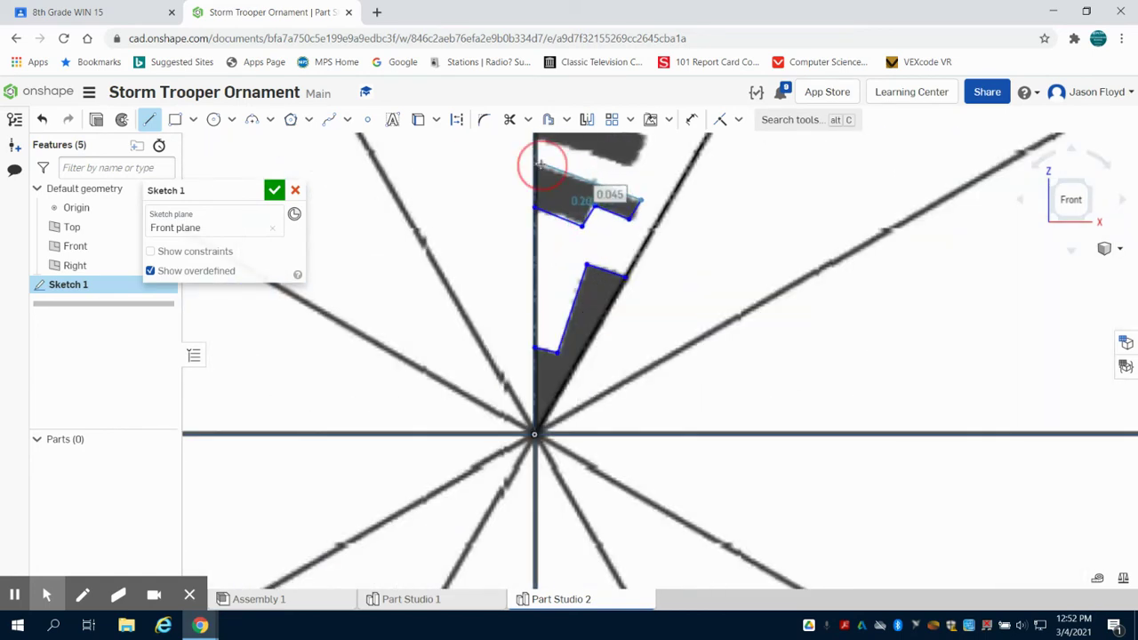
key(Escape)
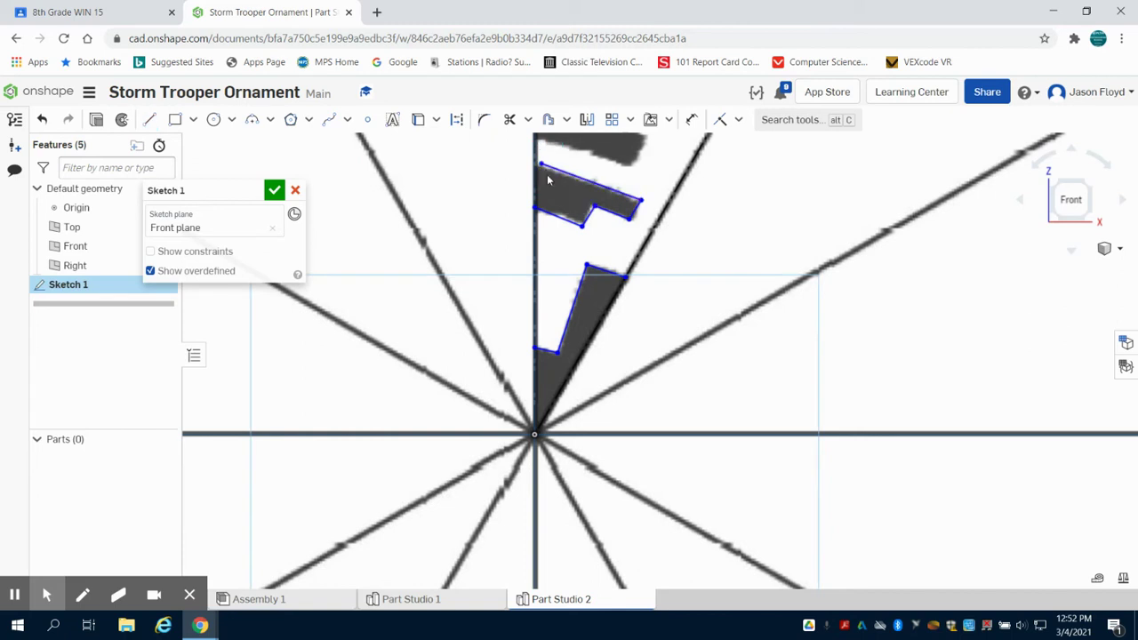
- Draw a line from the upper shape's corner to the vertical line
click(149, 120)
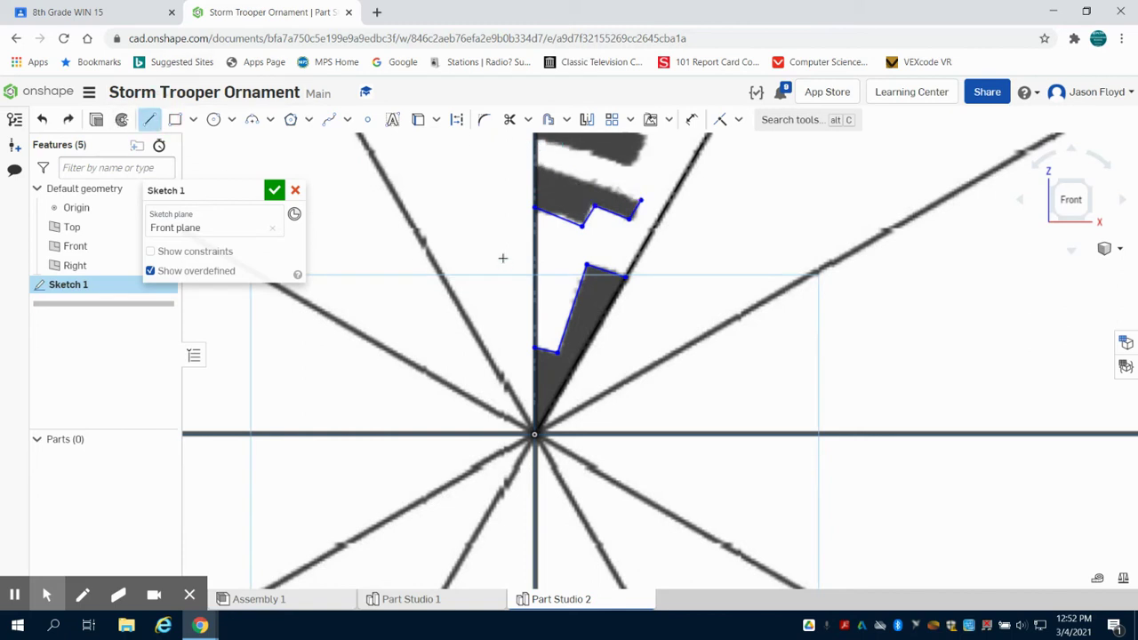
click(638, 201)
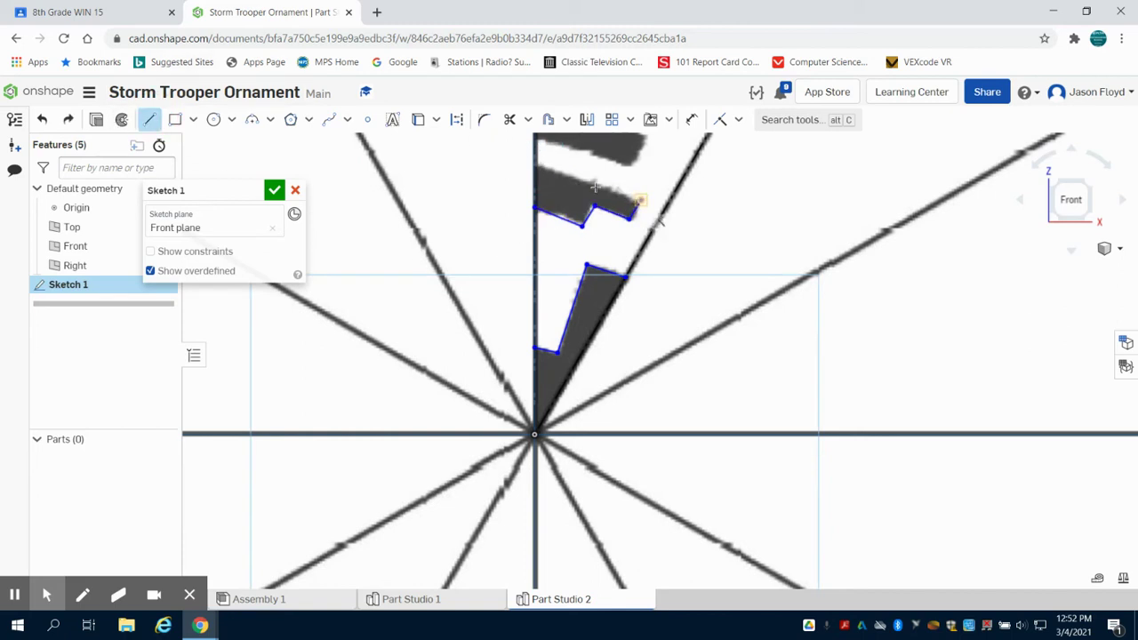
click(536, 161)
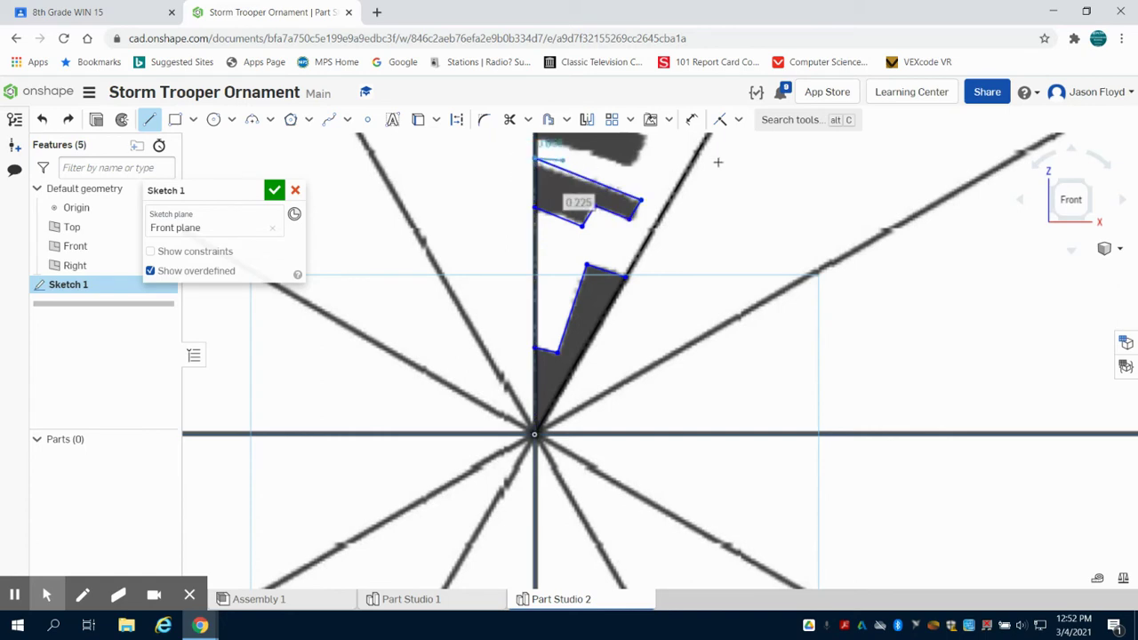
scroll(720, 160, down, 2)
scroll(978, 195, down, 5)
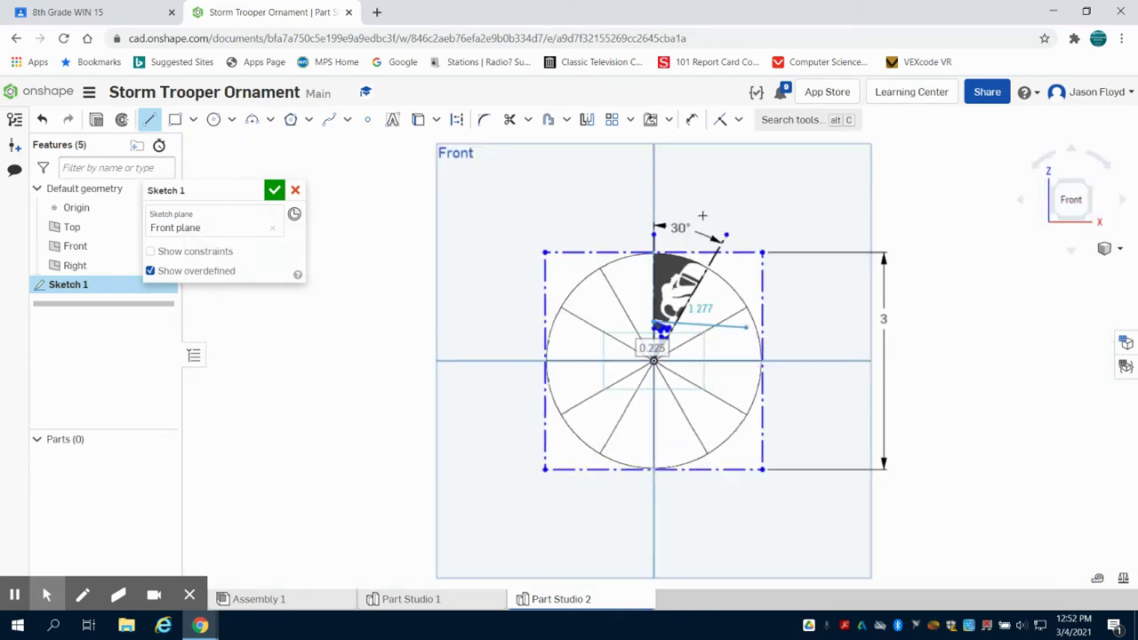
scroll(657, 285, up, 3)
scroll(657, 300, up, 2)
scroll(628, 504, down, 6)
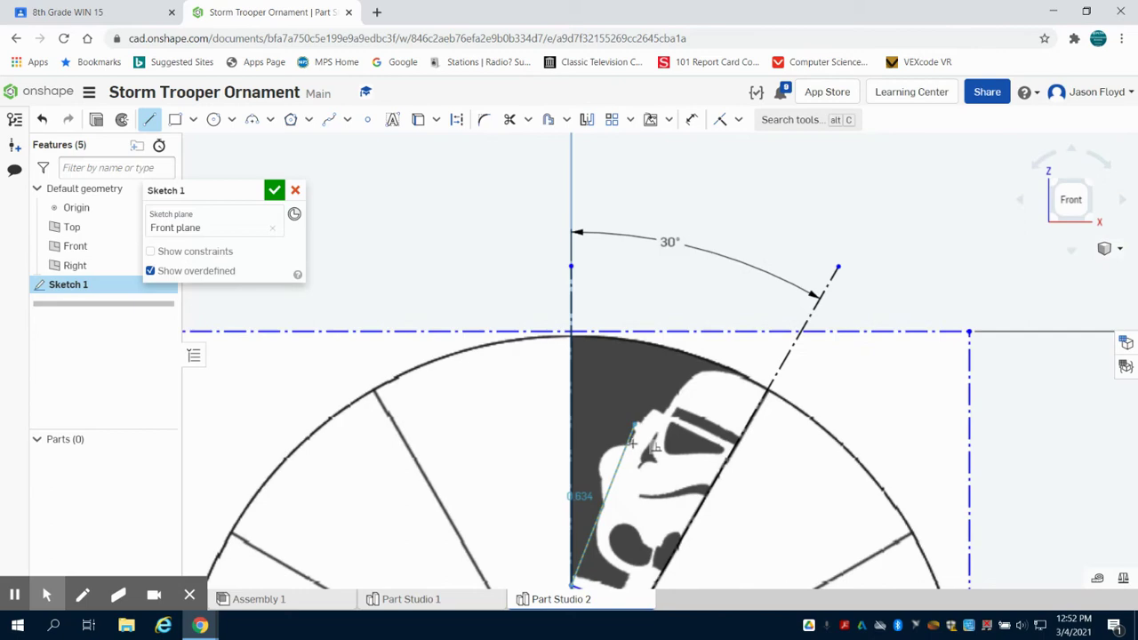
scroll(629, 503, up, 3)
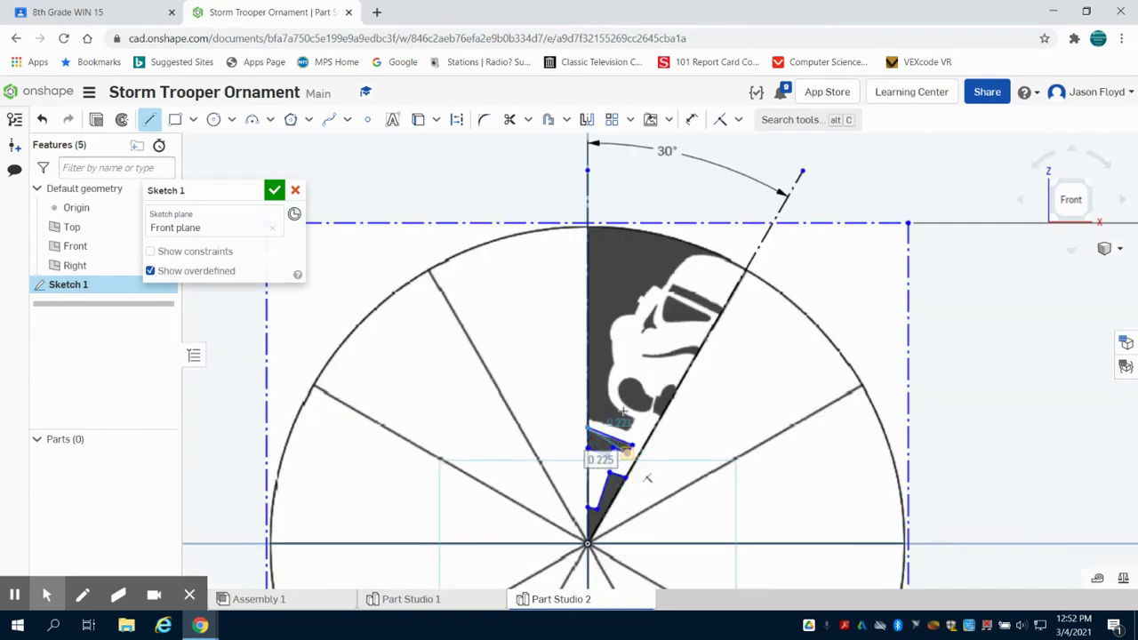
scroll(645, 469, up, 5)
key(Escape)
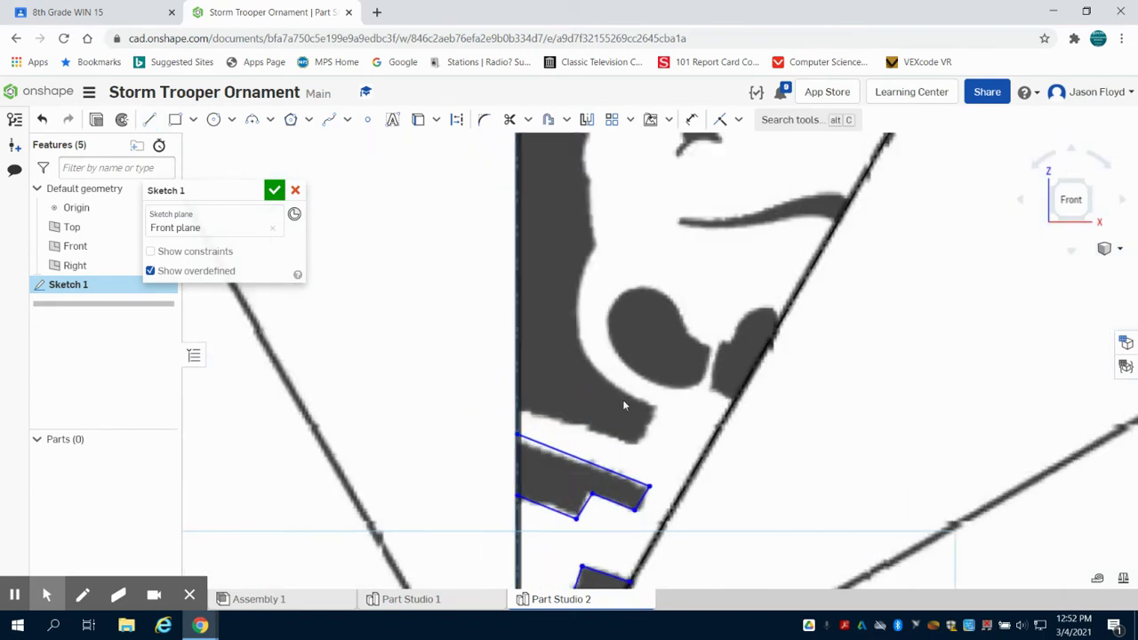
- Trace the next shape's lower edge and right corner with lines
click(149, 119)
click(519, 409)
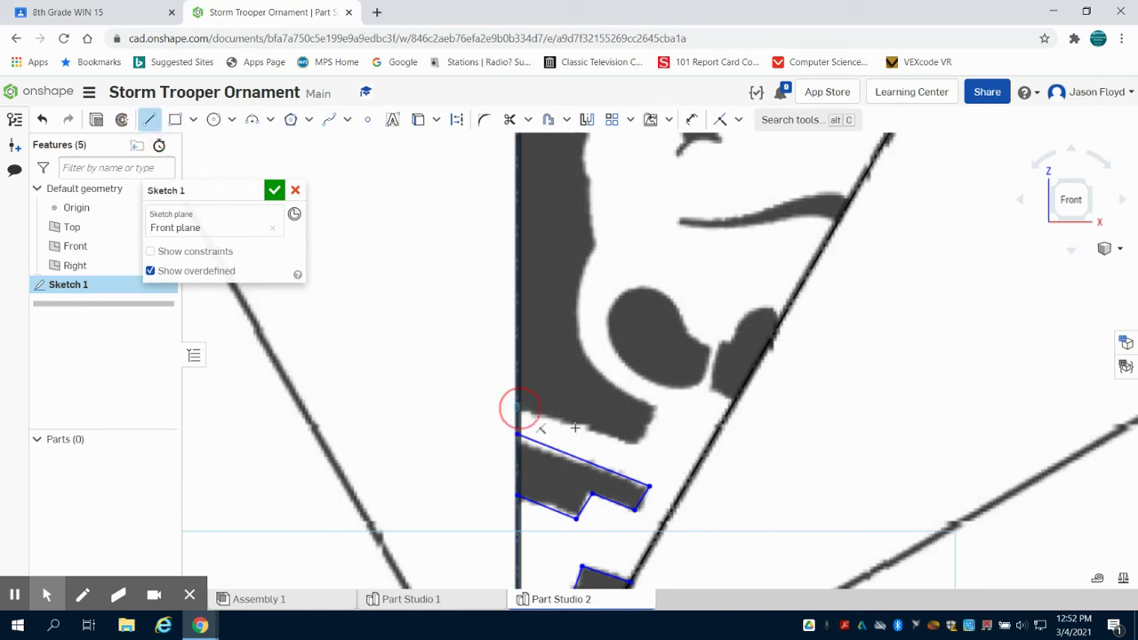
click(635, 443)
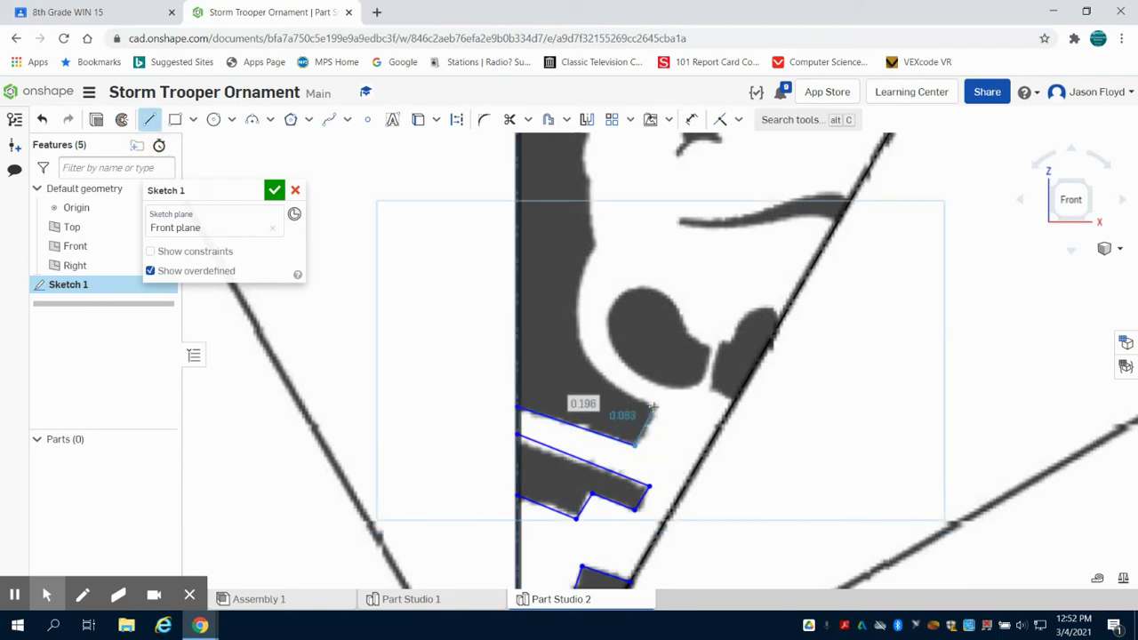
click(654, 407)
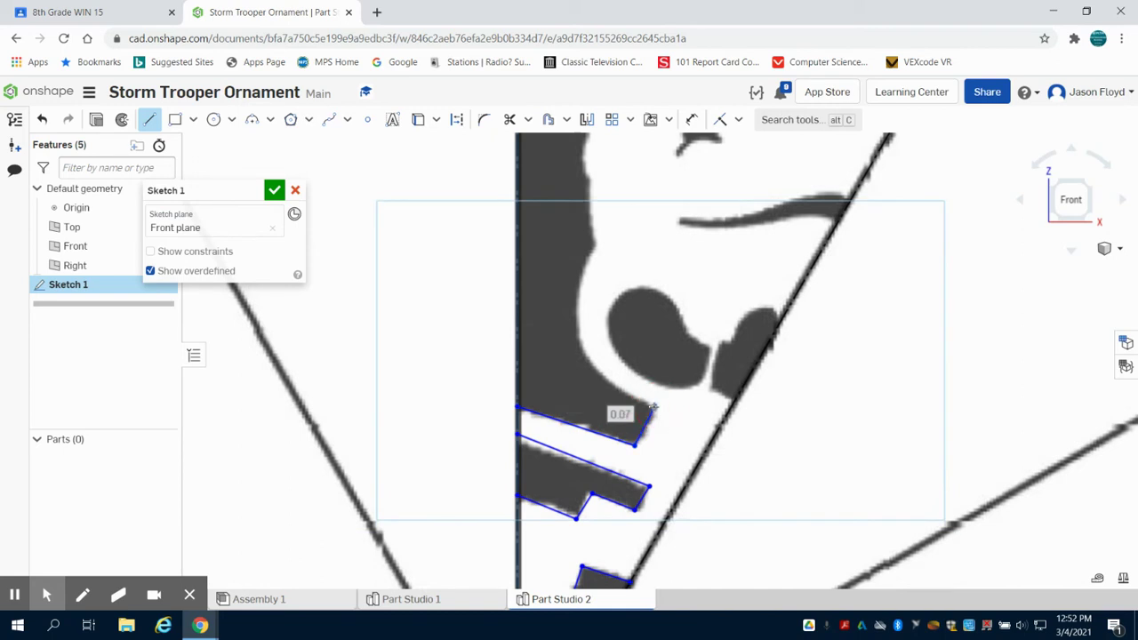
- Follow the helmet curve with two 3-point arcs, R0.162 and R0.179
click(254, 121)
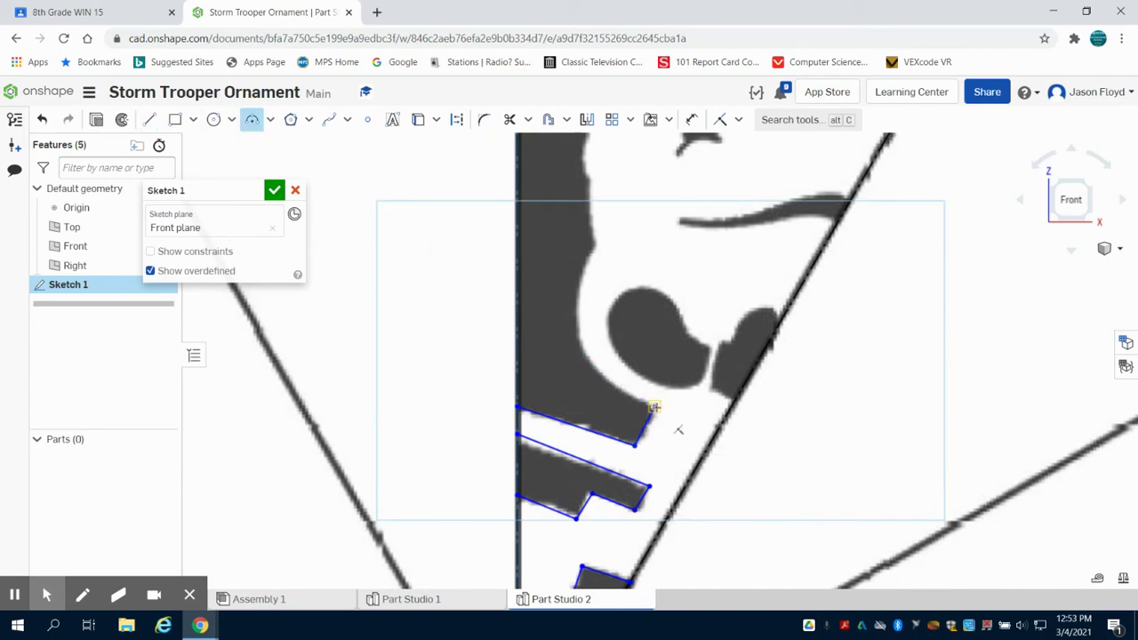
click(654, 407)
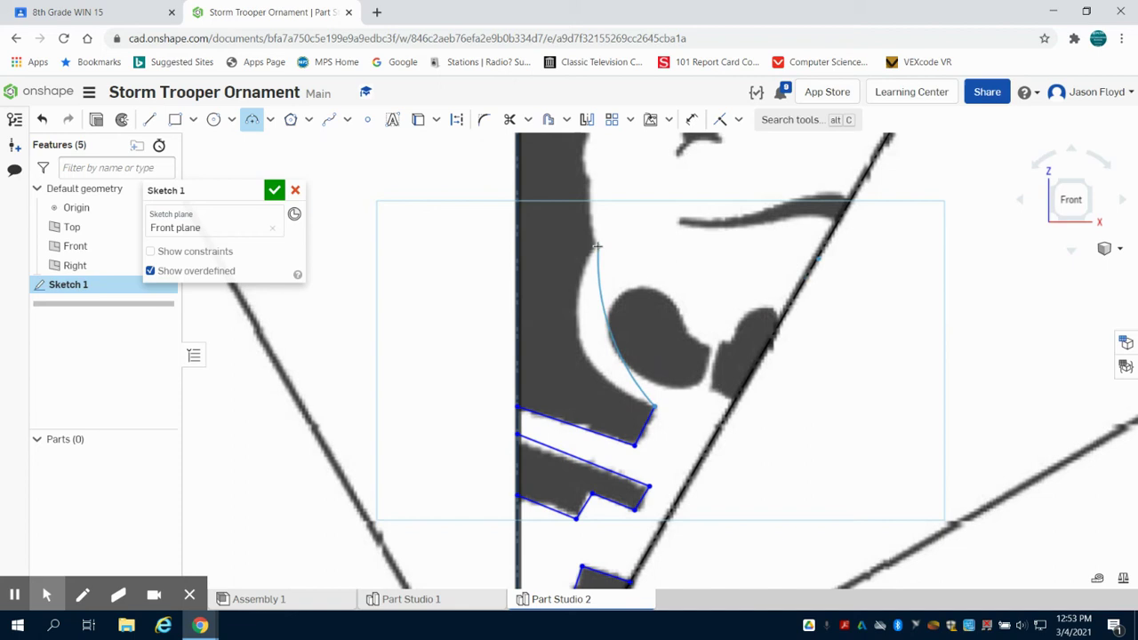
click(598, 247)
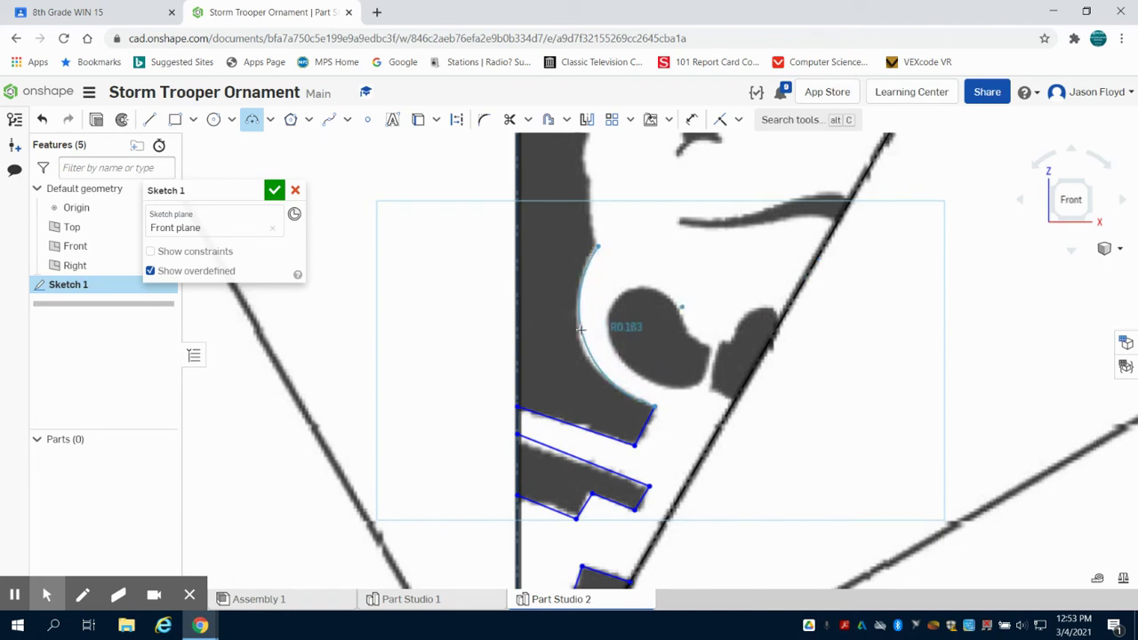
click(578, 330)
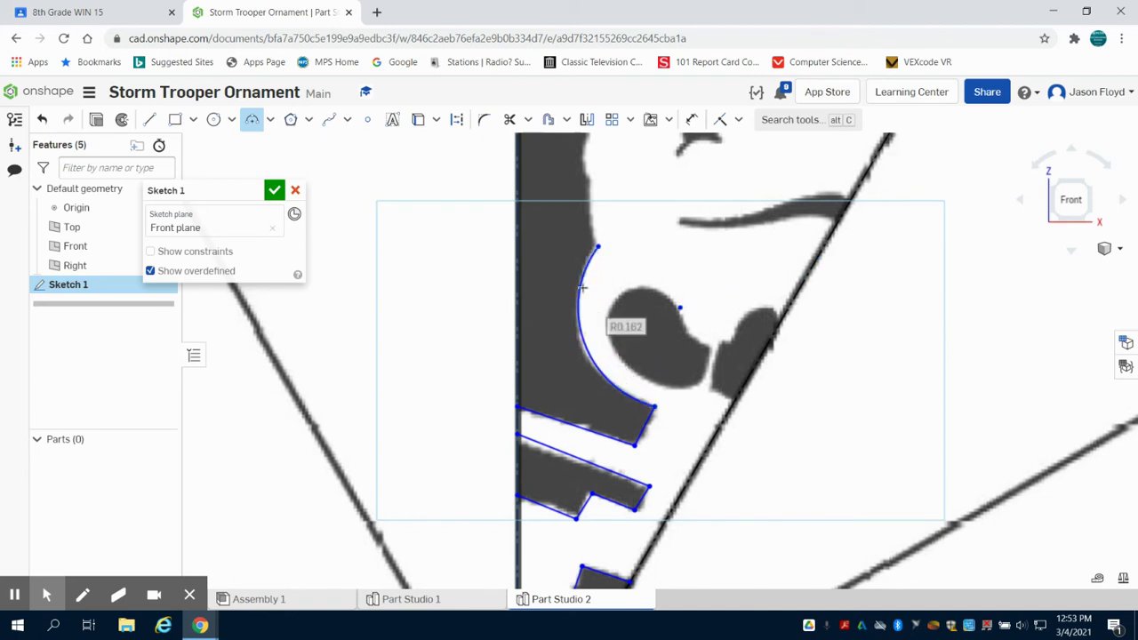
scroll(577, 220, down, 5)
scroll(589, 202, up, 5)
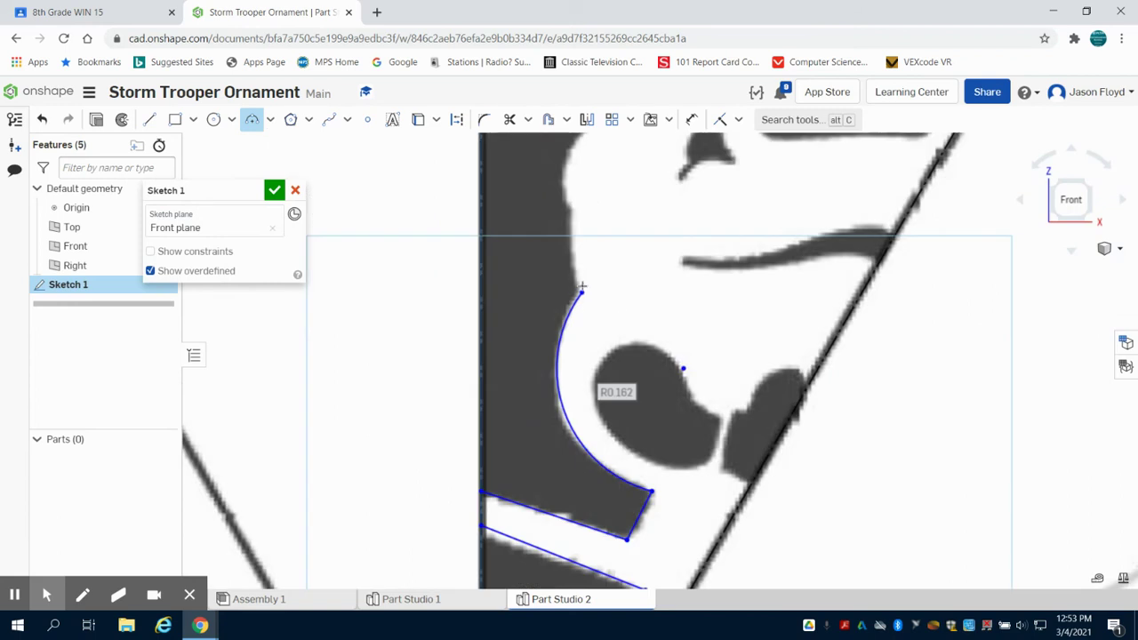
click(580, 291)
click(572, 212)
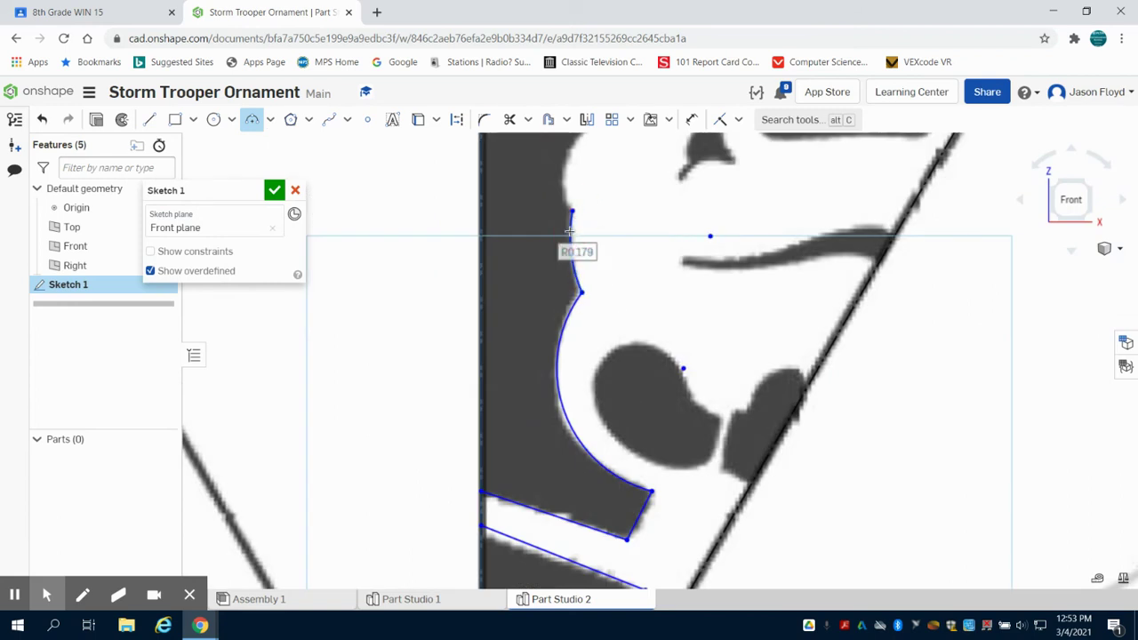
scroll(568, 227, down, 2)
scroll(562, 192, up, 1)
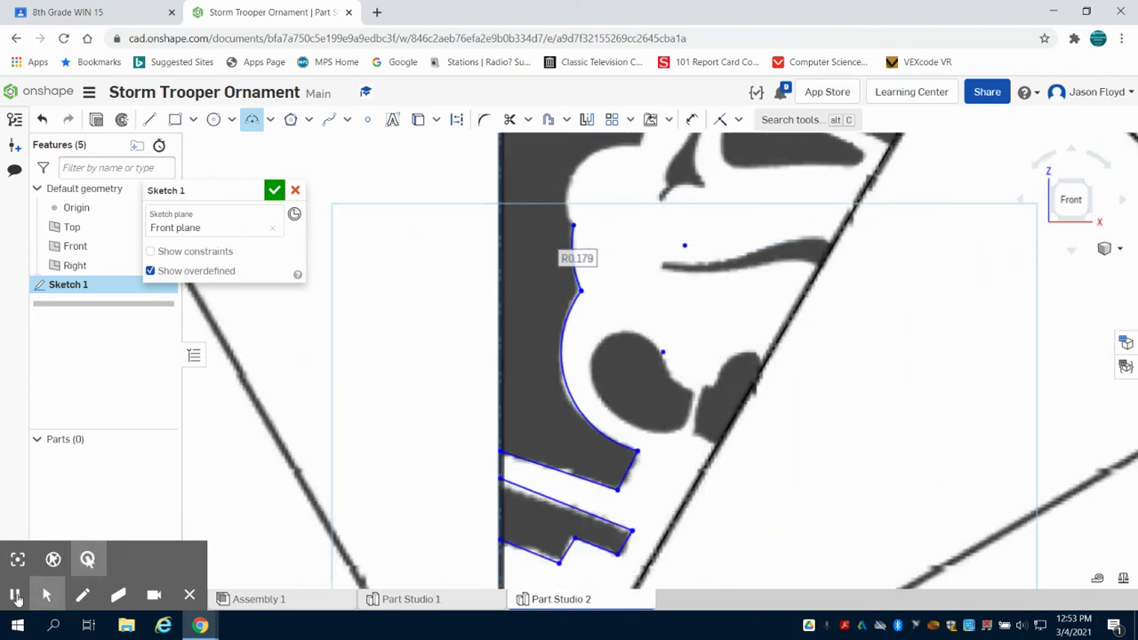
- Delete the storm.jpg image and its construction geometry from the sketch
click(14, 594)
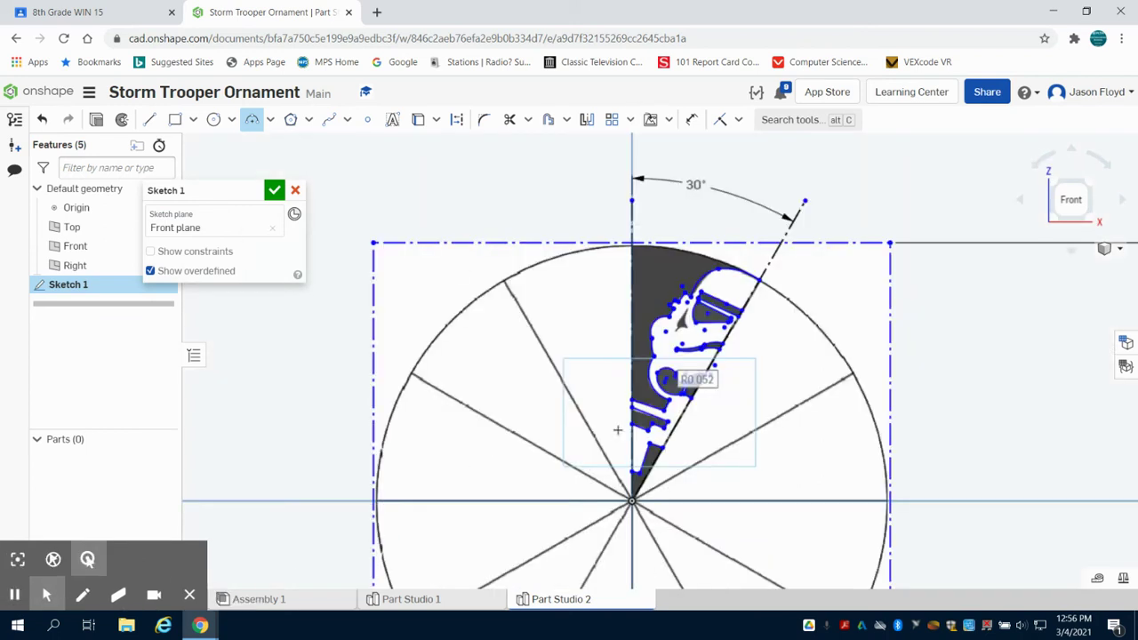
scroll(617, 430, up, 1)
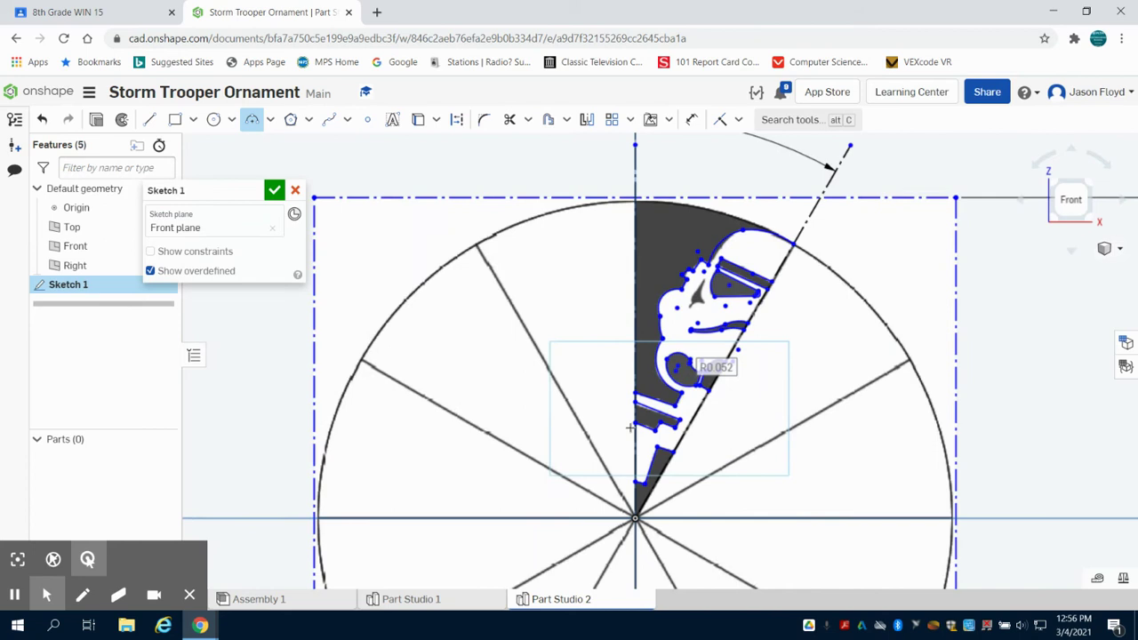
scroll(678, 423, up, 1)
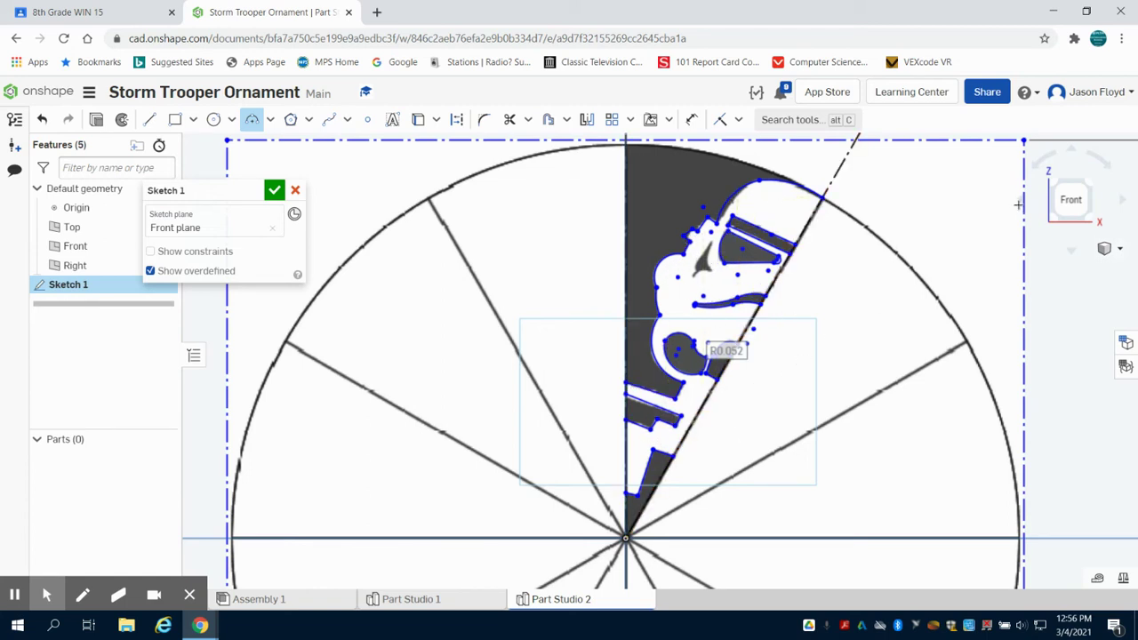
click(1071, 201)
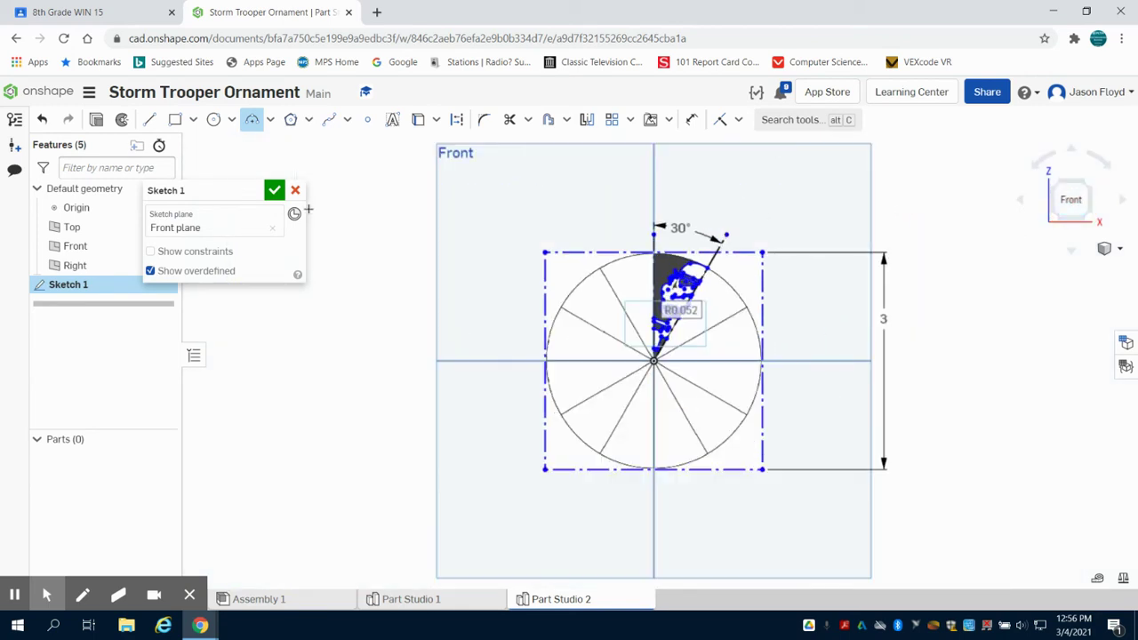
right_drag(445, 205, 395, 226)
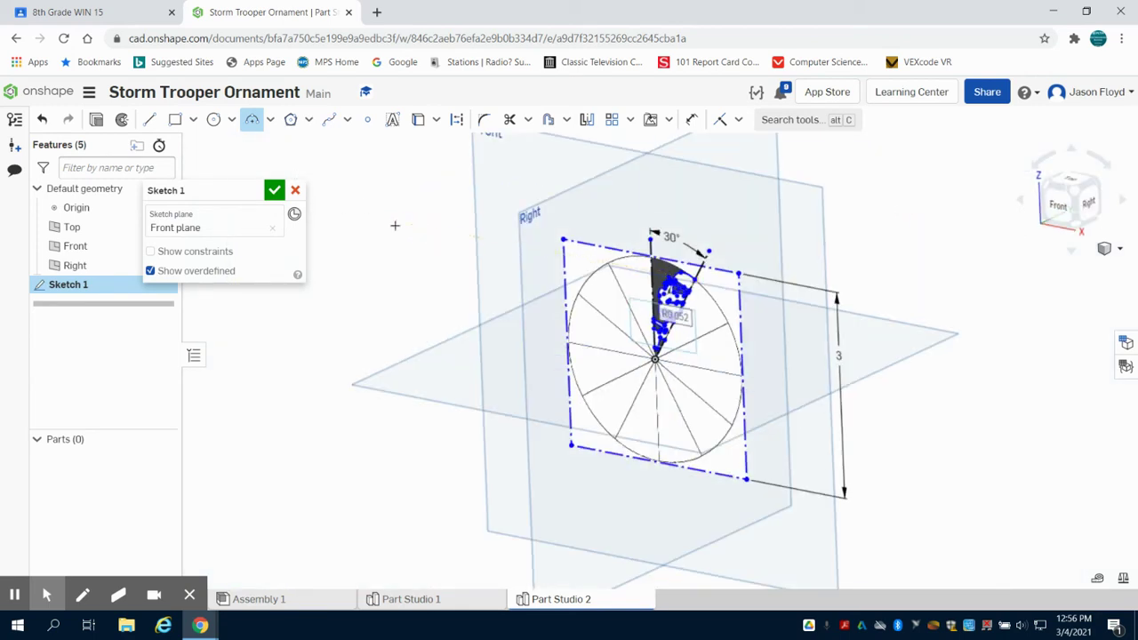
key(Escape)
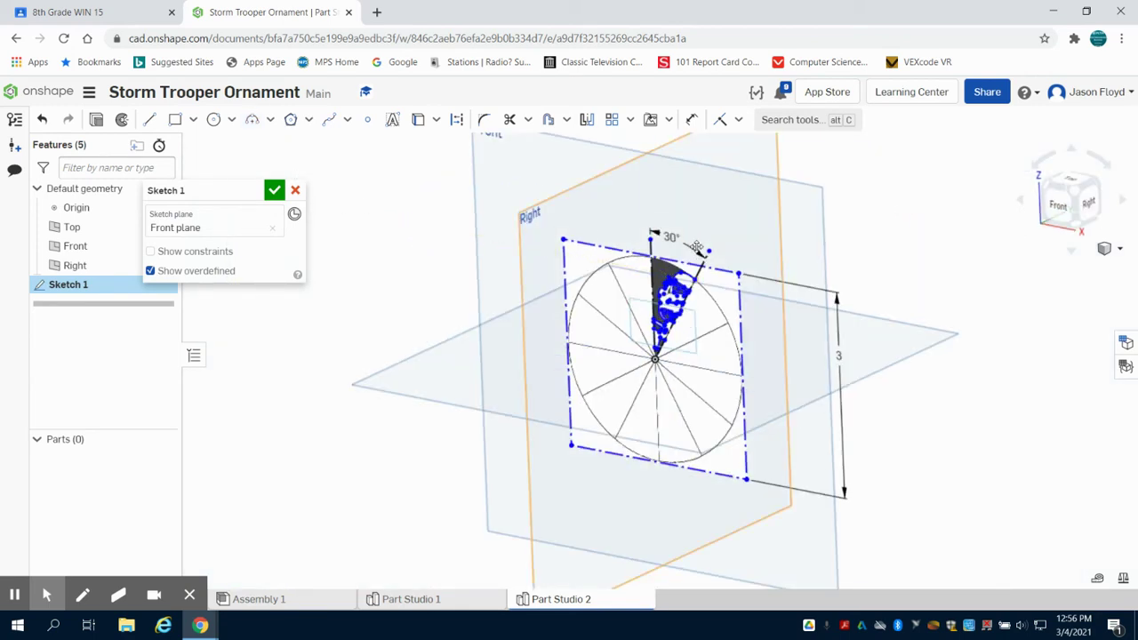
click(741, 273)
key(Delete)
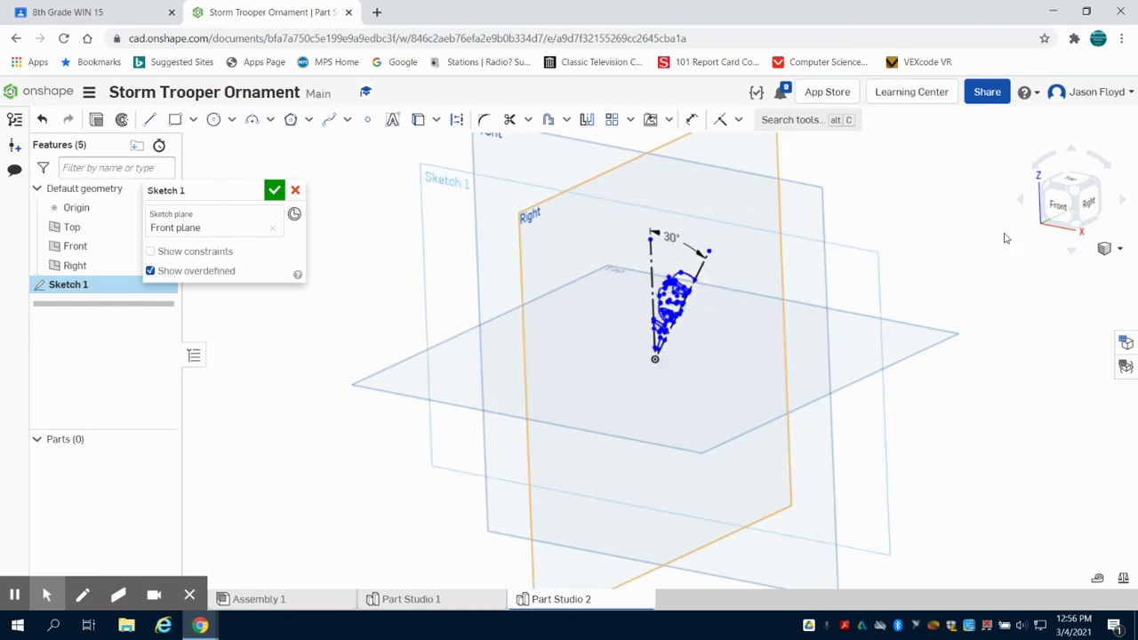
- Delete the vertical construction line together with its 30° angle dimension
click(1054, 210)
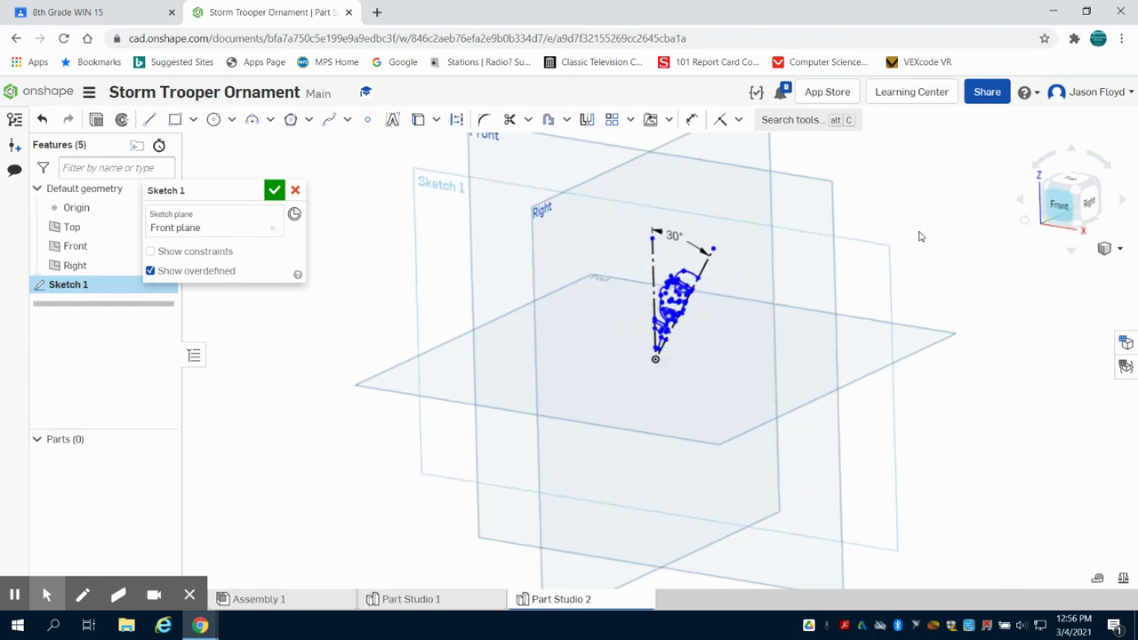
click(661, 265)
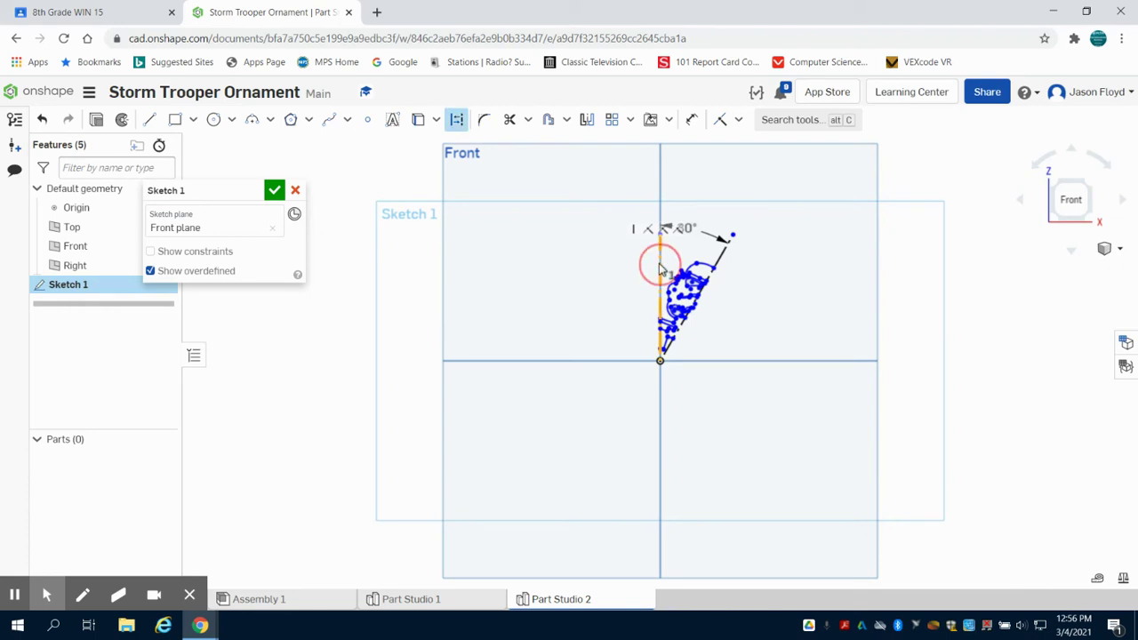
key(Delete)
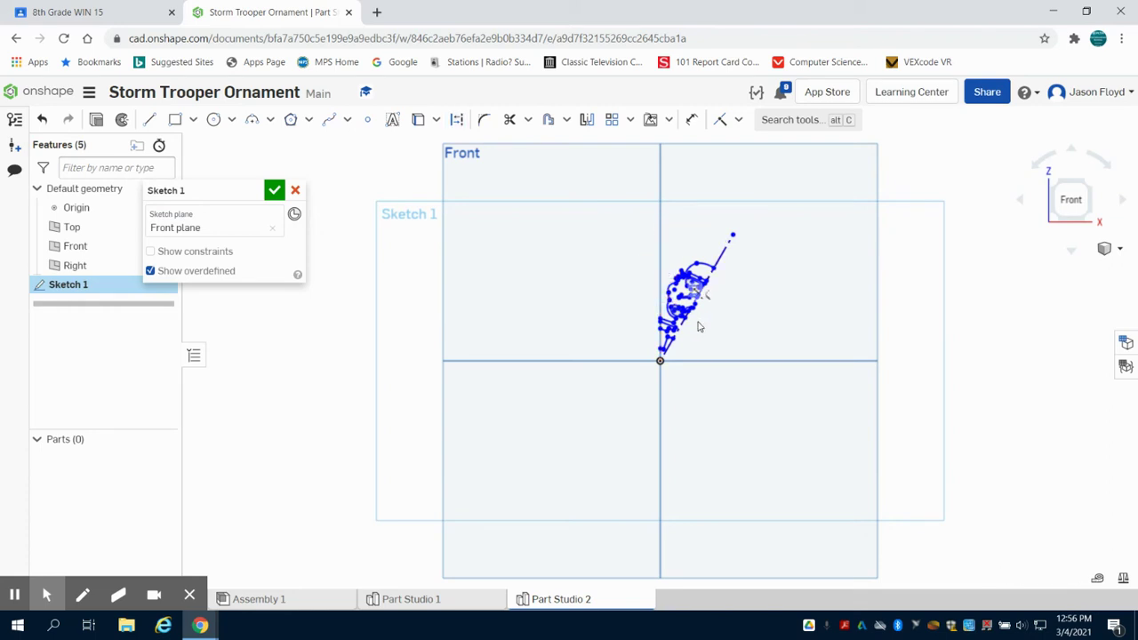
scroll(697, 322, up, 3)
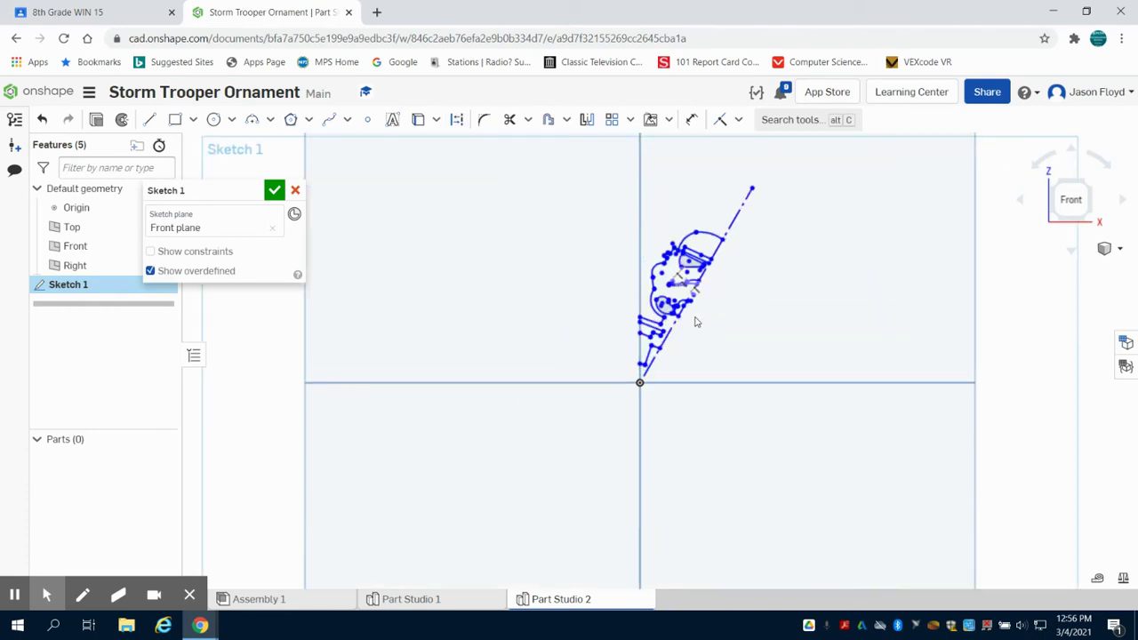
- Mirror all half-trooper entities across the diagonal line
click(589, 120)
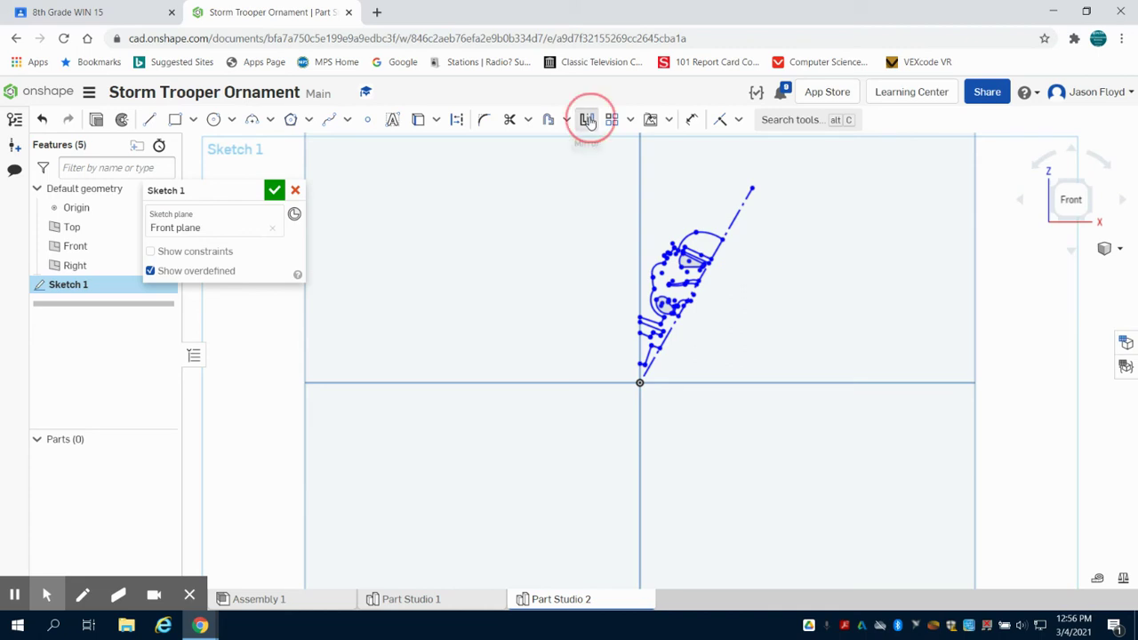
click(737, 210)
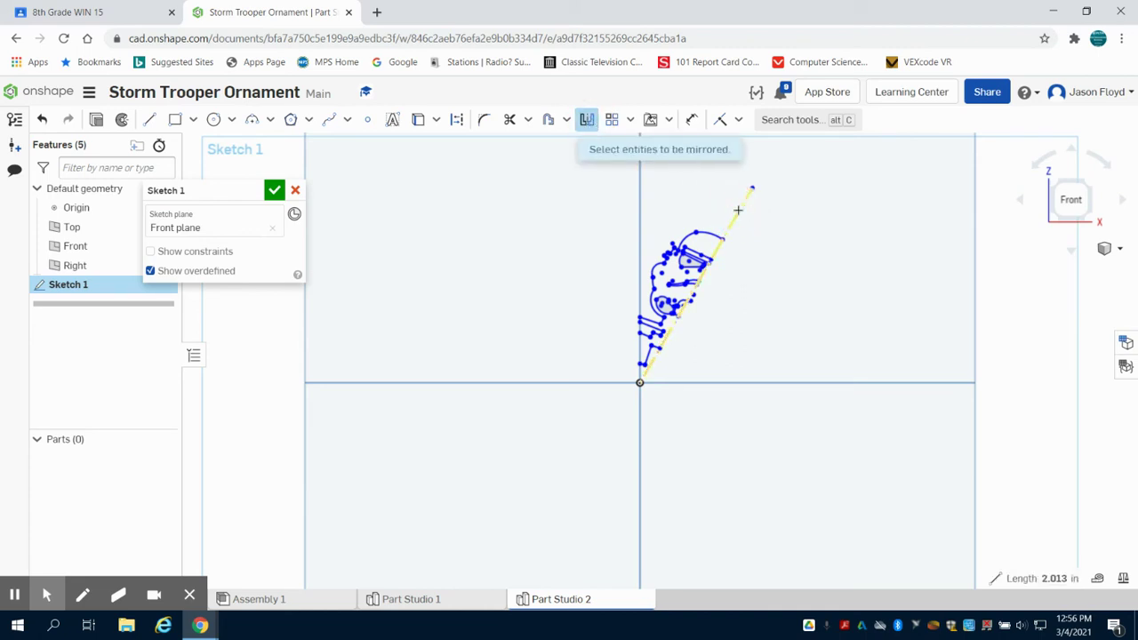
mouse_move(559, 170)
mouse_down()
mouse_move(739, 447)
mouse_move(805, 478)
mouse_up()
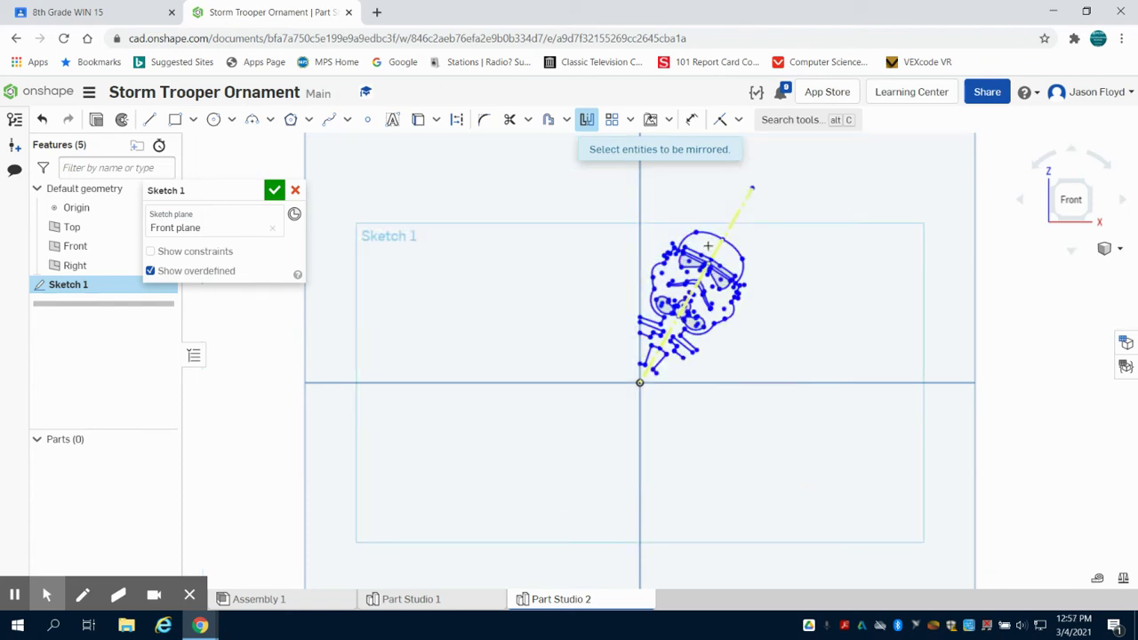
- Circularly pattern the full trooper head 6 times around the origin and fit the view
click(629, 119)
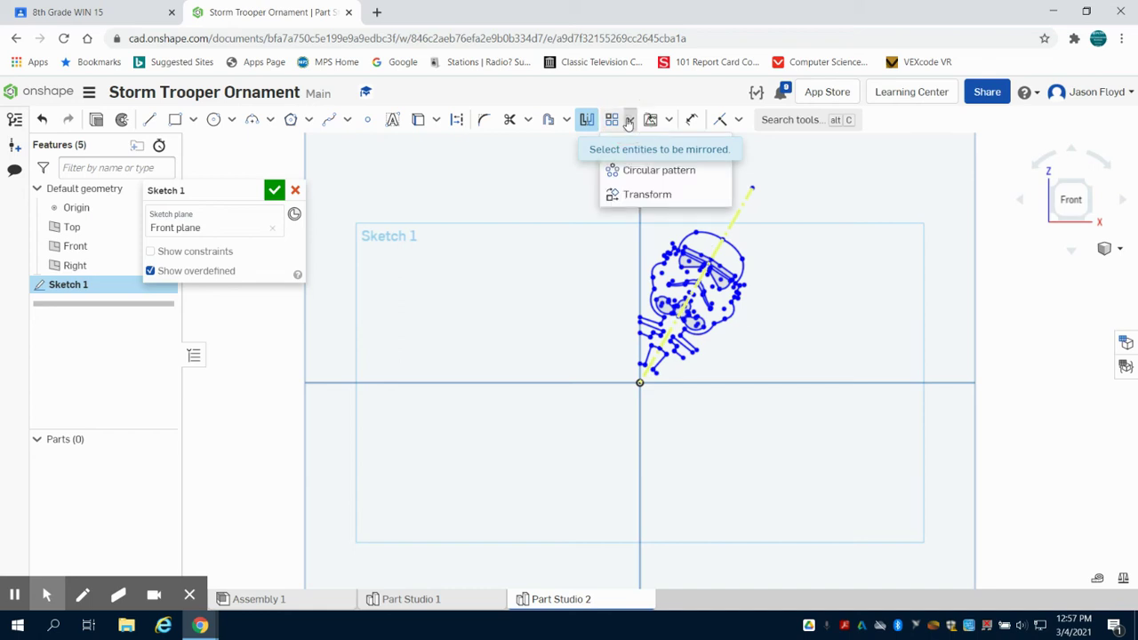
click(656, 169)
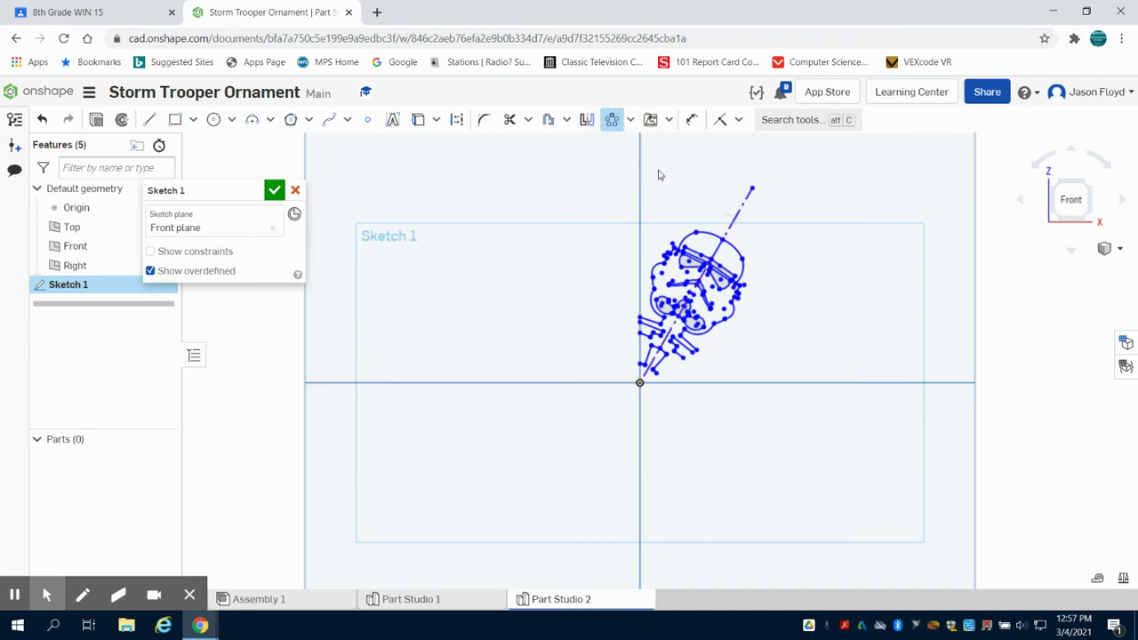
mouse_move(576, 156)
mouse_down()
mouse_move(792, 444)
mouse_move(831, 469)
mouse_up()
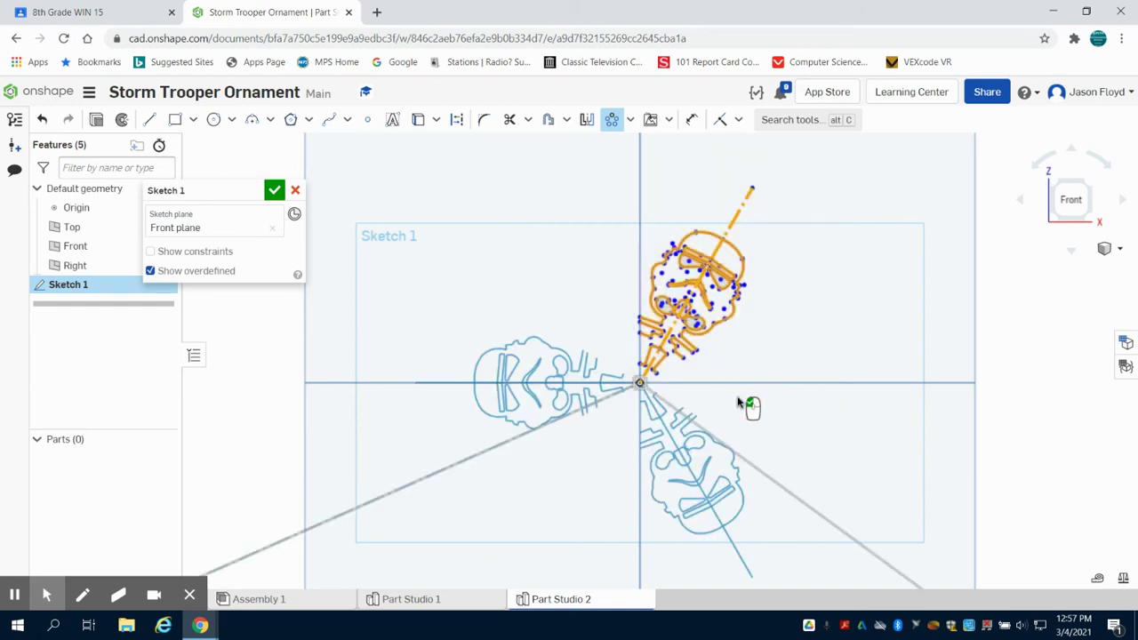
click(742, 402)
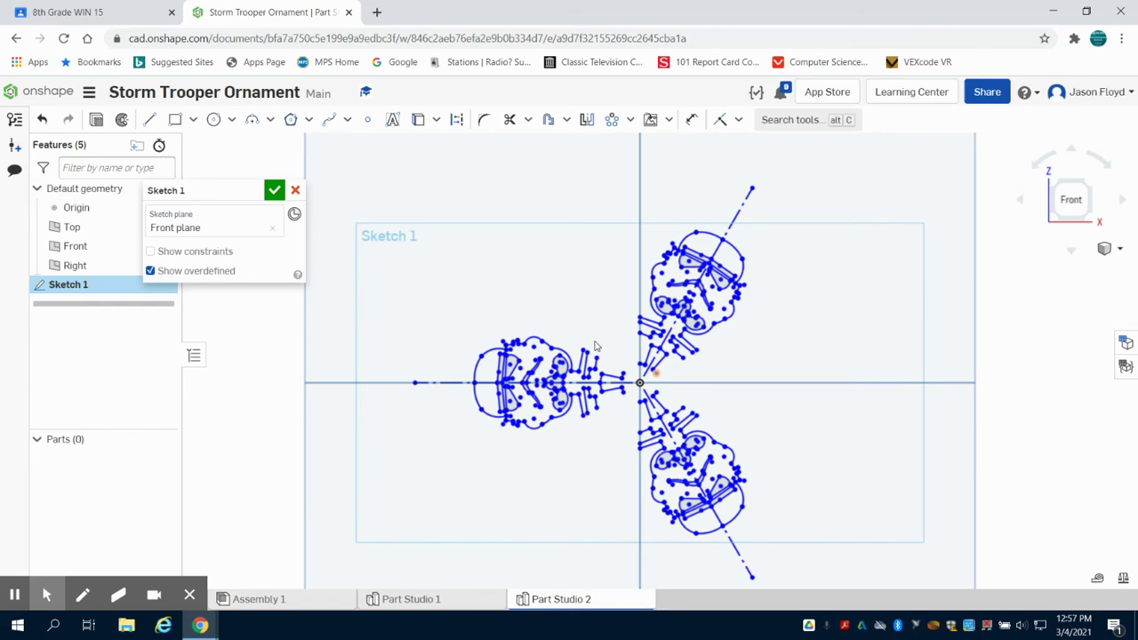
scroll(613, 472, down, 2)
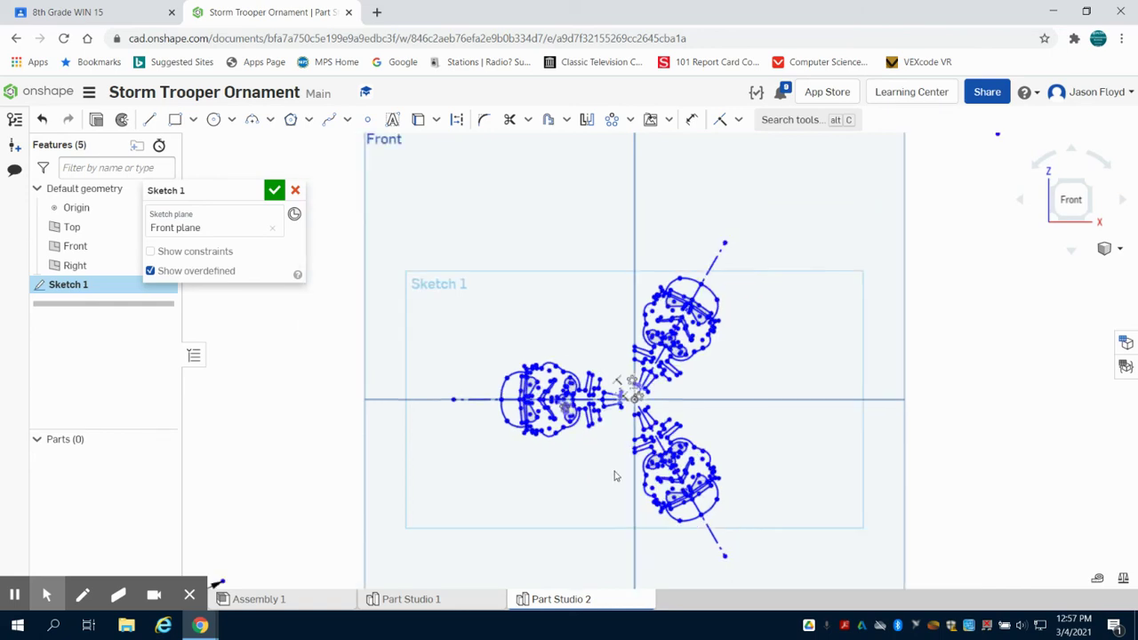
scroll(711, 490, up, 4)
scroll(665, 489, up, 1)
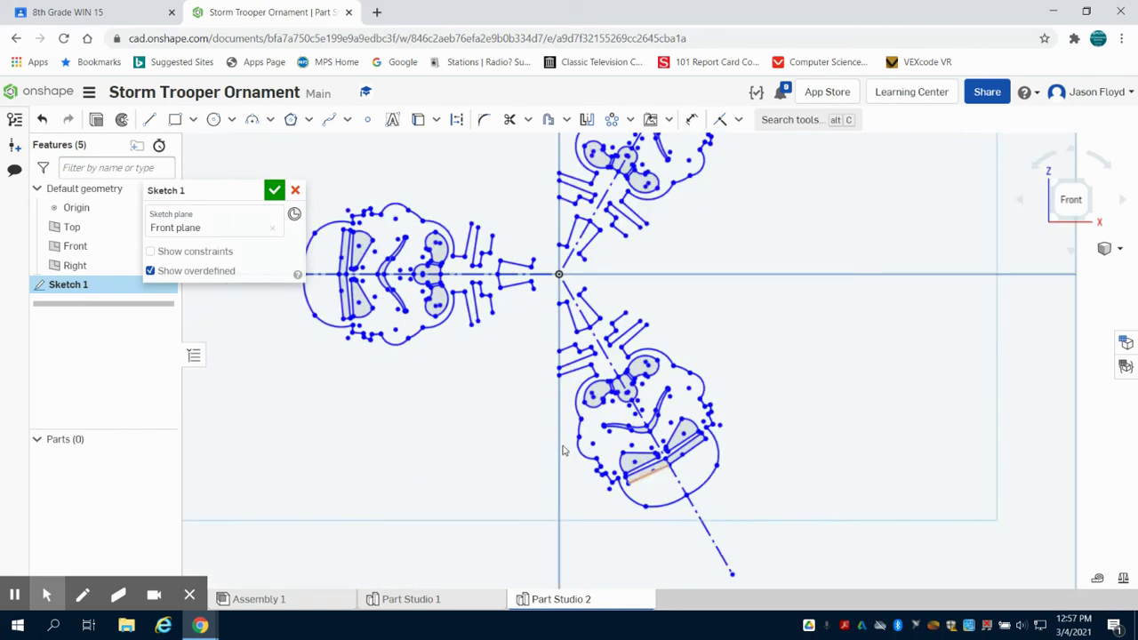
scroll(558, 275, down, 2)
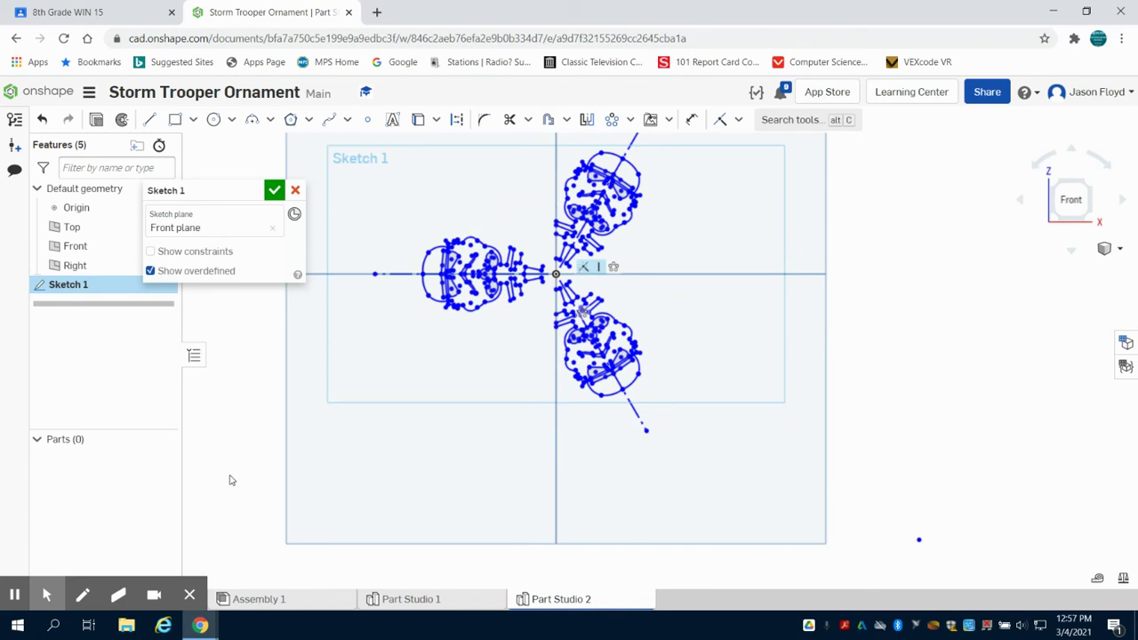
scroll(270, 413, down, 2)
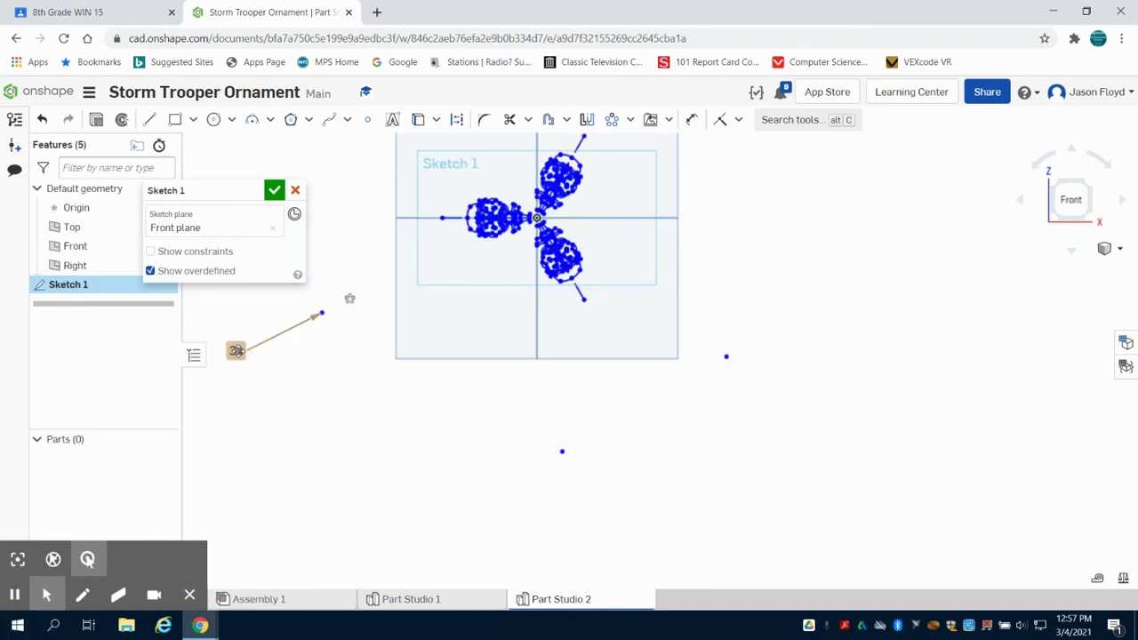
double_click(235, 350)
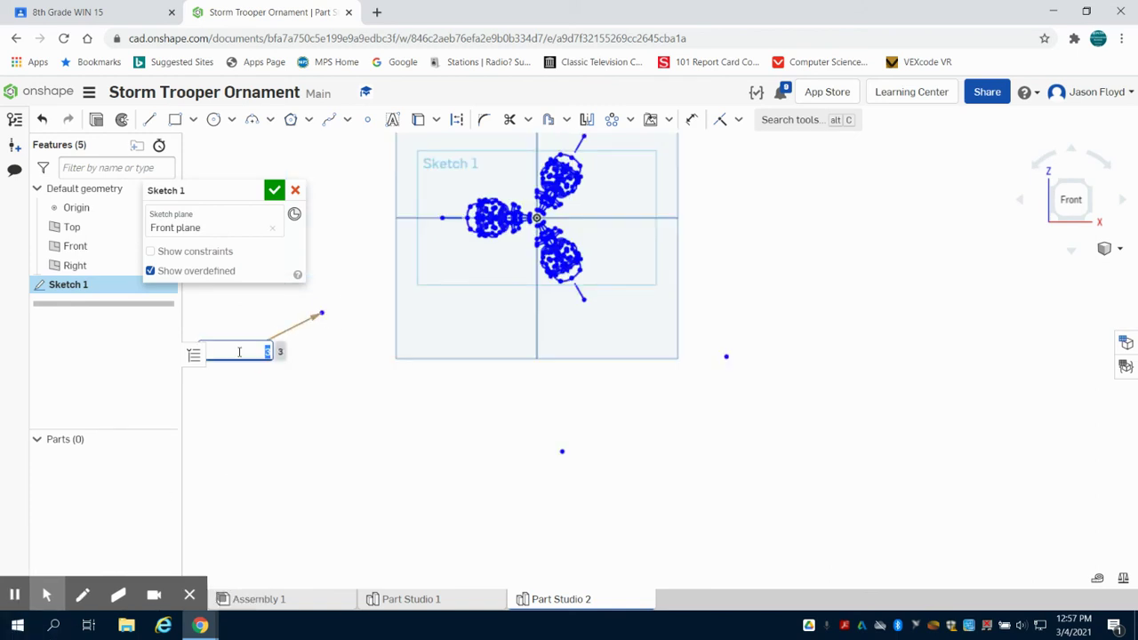
key(Return)
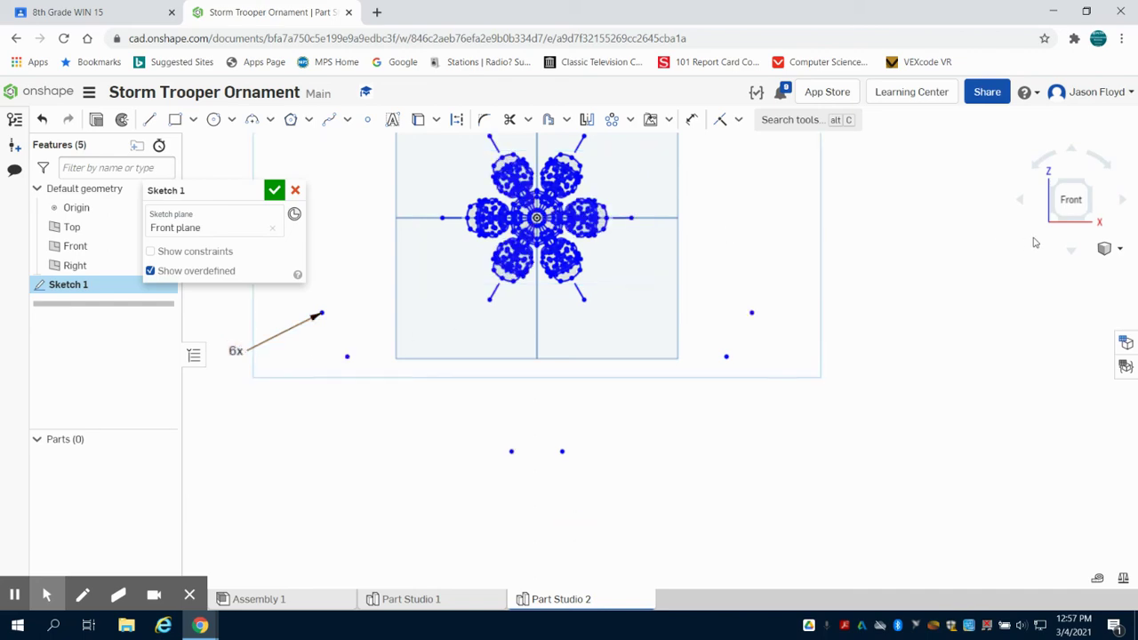
click(1056, 201)
key(f)
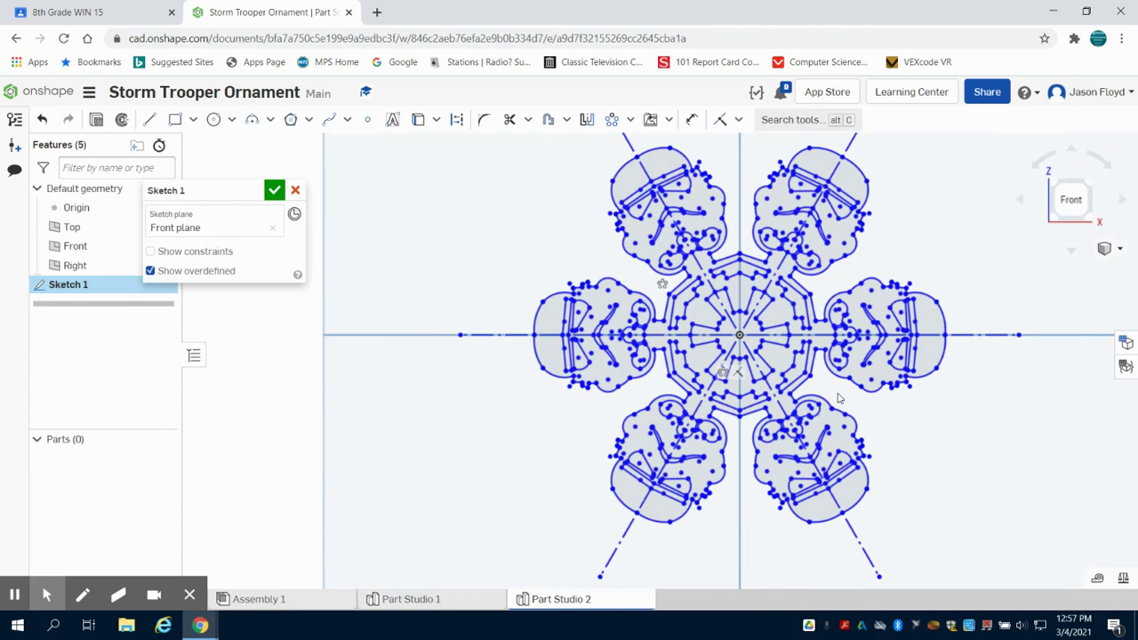
- Extrude the six-helmet sketch 0.2 in deep to create Part 1
click(100, 122)
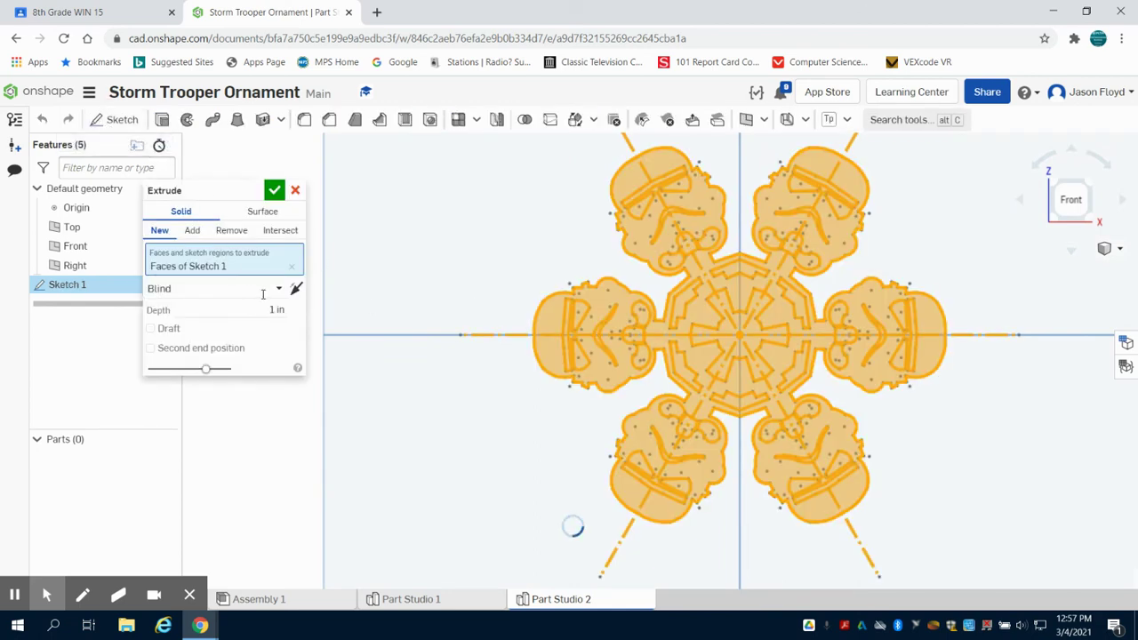
click(275, 309)
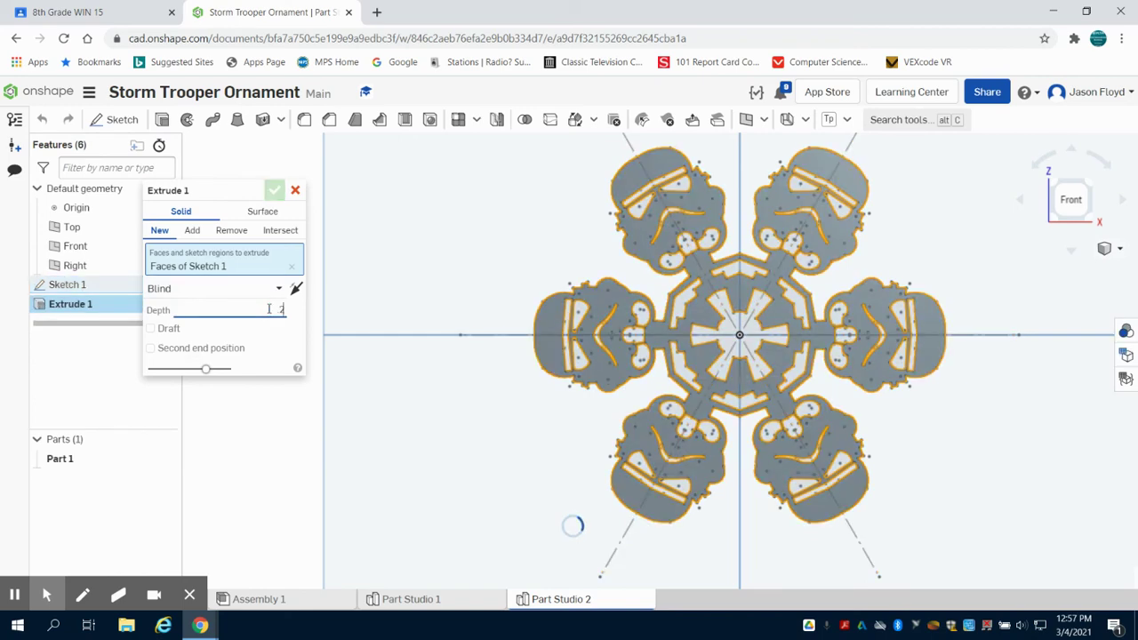
text(0.2)
key(Return)
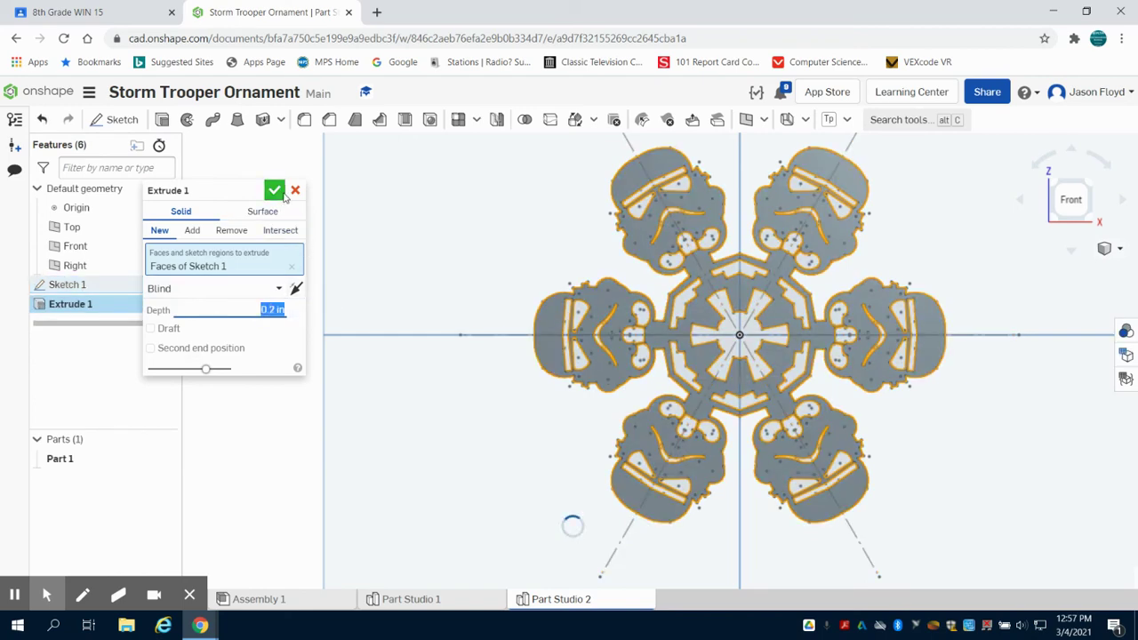
click(283, 193)
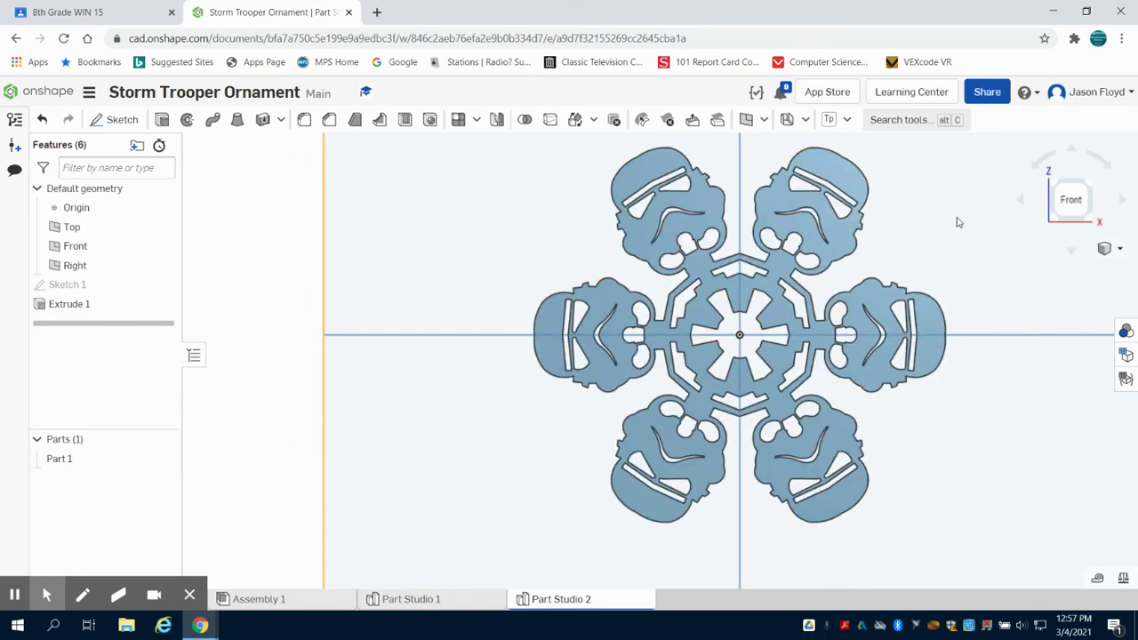
right_drag(957, 221, 945, 242)
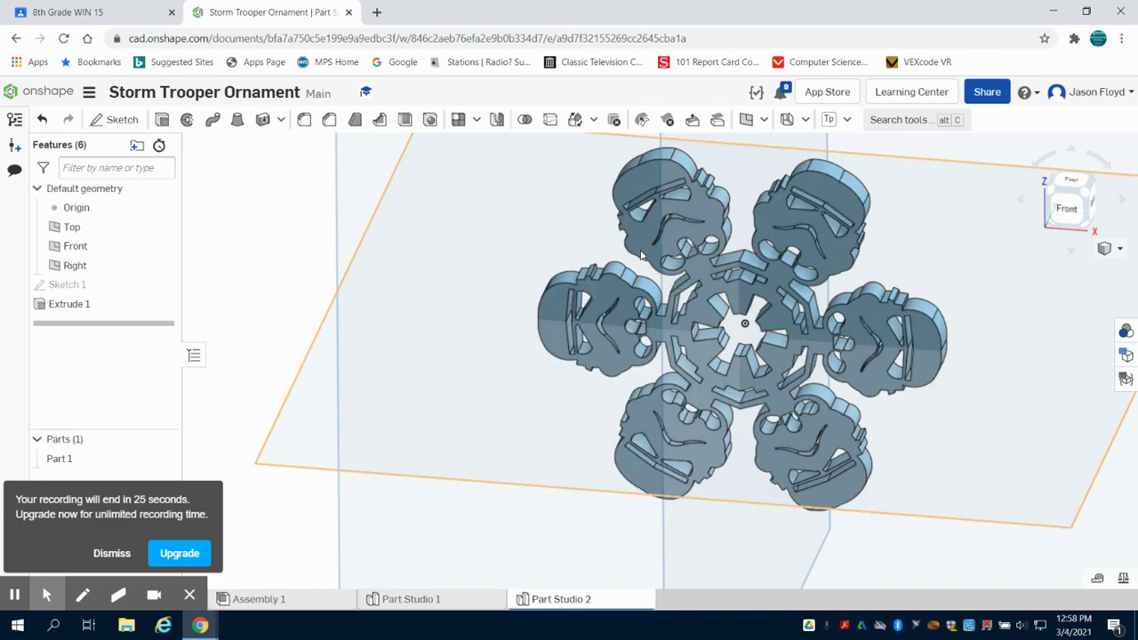
click(1065, 213)
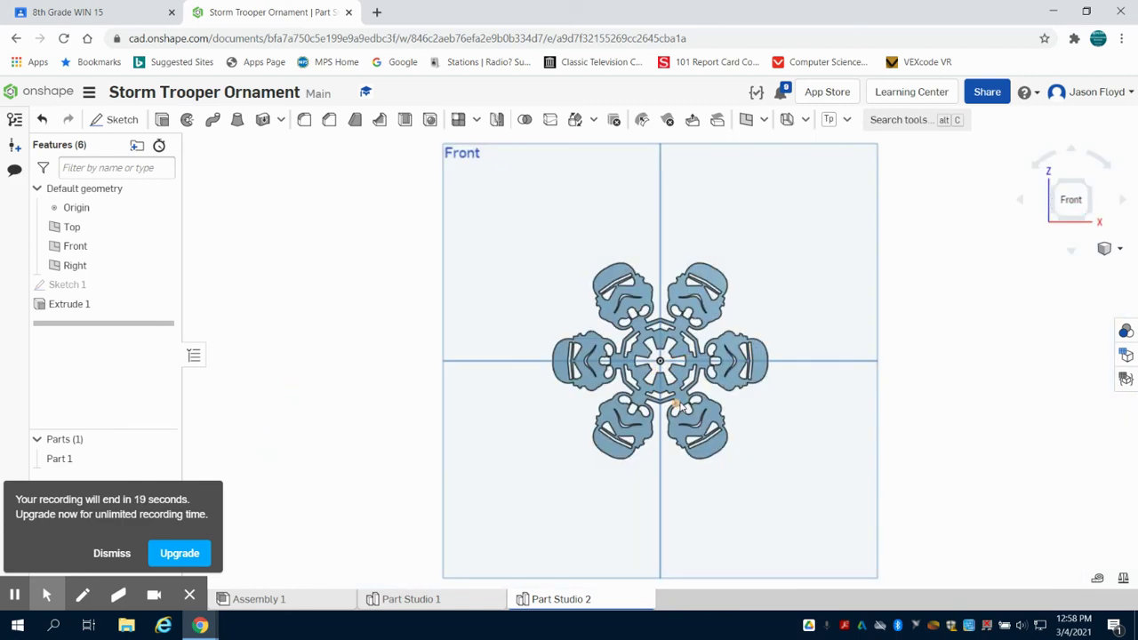
scroll(654, 452, up, 1)
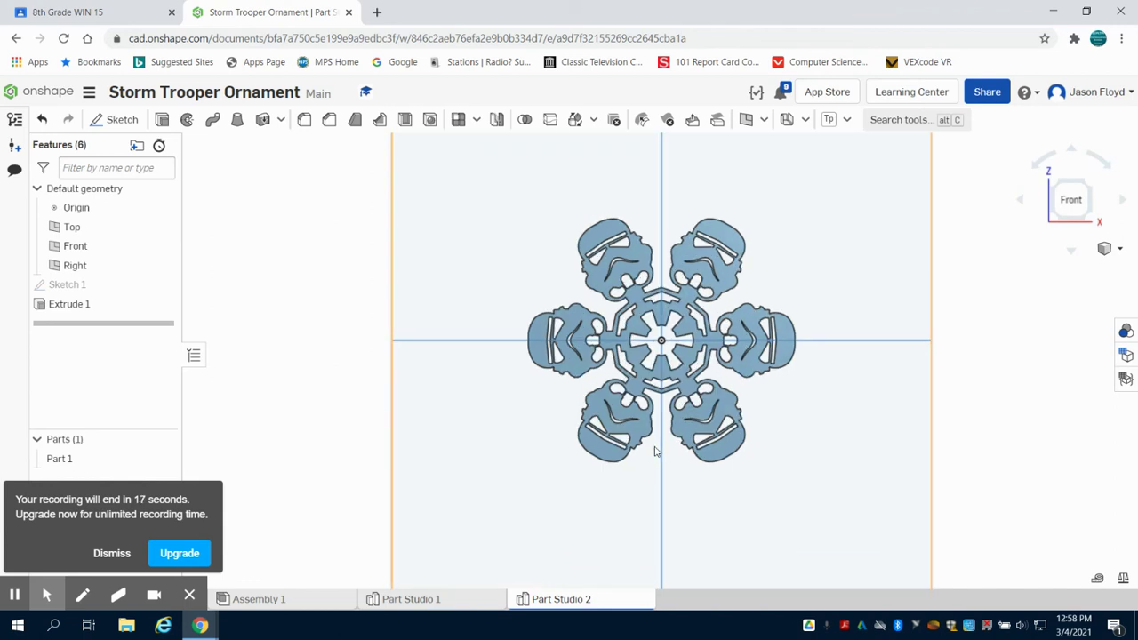
scroll(654, 451, up, 1)
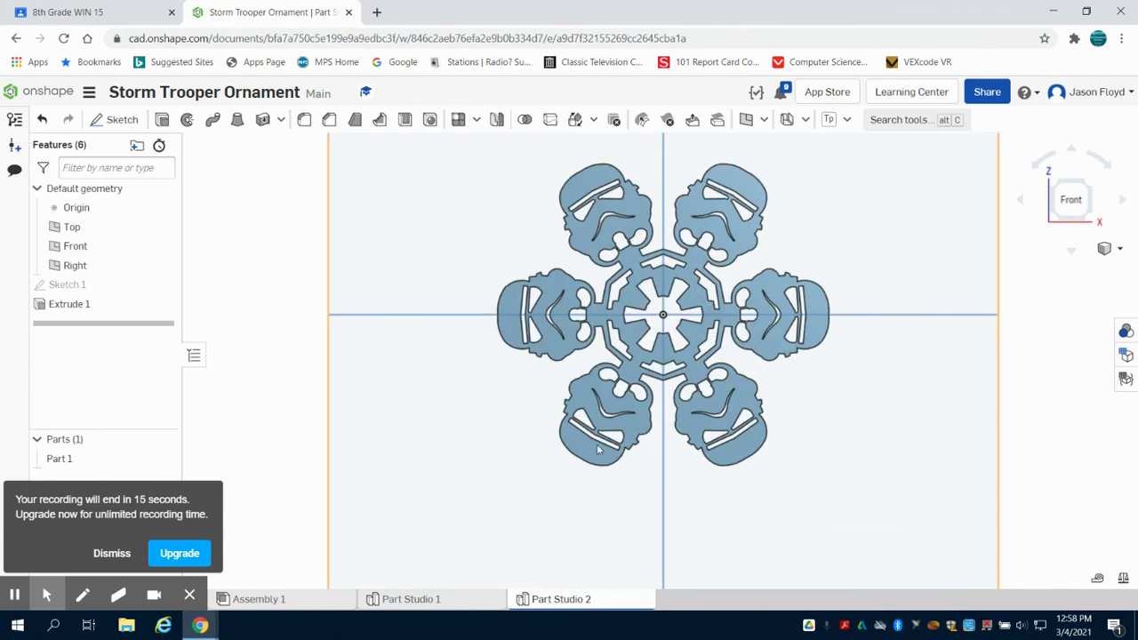